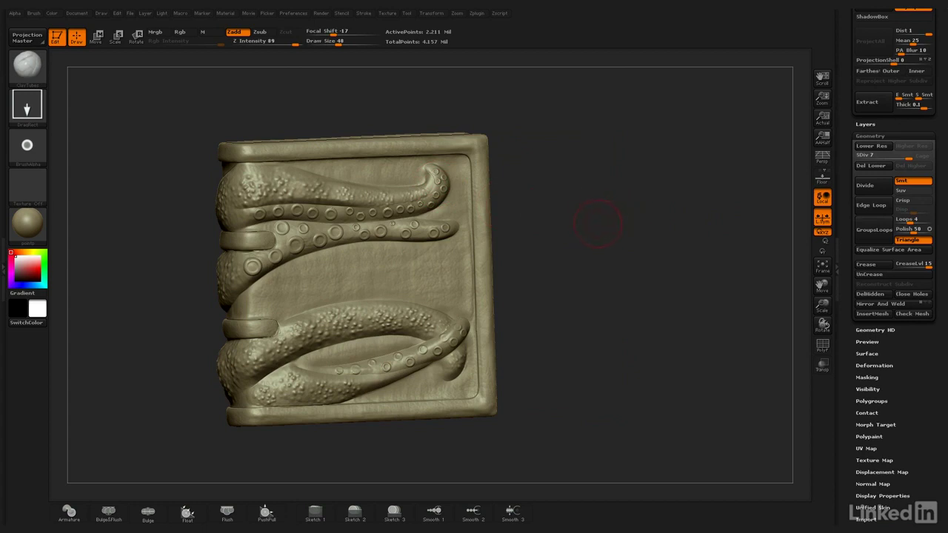
Step: Reveal the mesh's layer list and frame the tentacled book with its cover facing the view
{"action": "left_click_drag", "start_coordinate": [605, 221], "coordinate": [584, 217]}
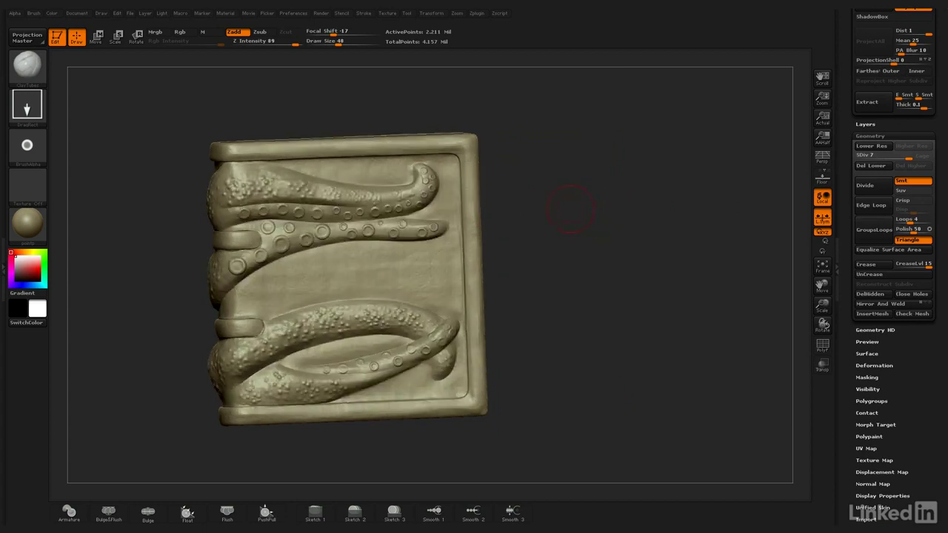
{"action": "left_click_drag", "start_coordinate": [586, 207], "coordinate": [625, 209], "text": "shift"}
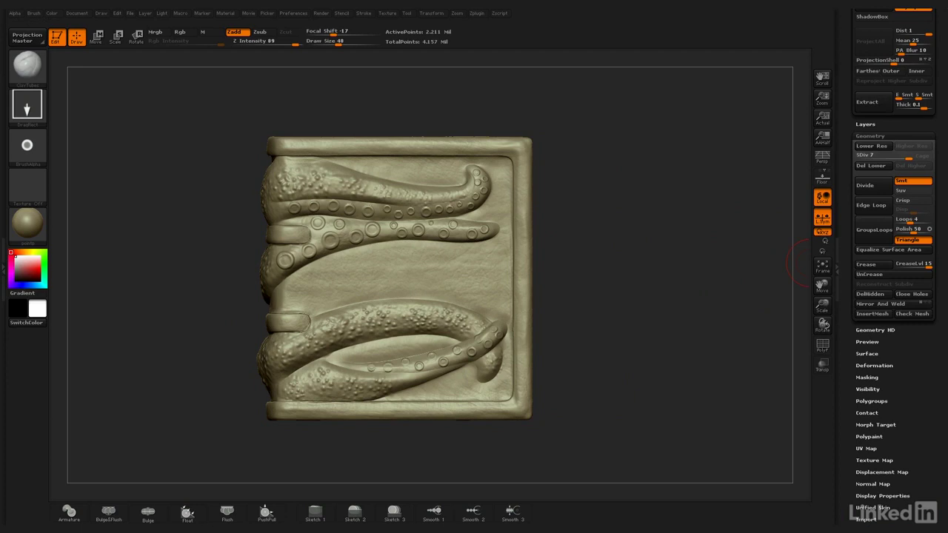
{"action": "left_click", "coordinate": [865, 124]}
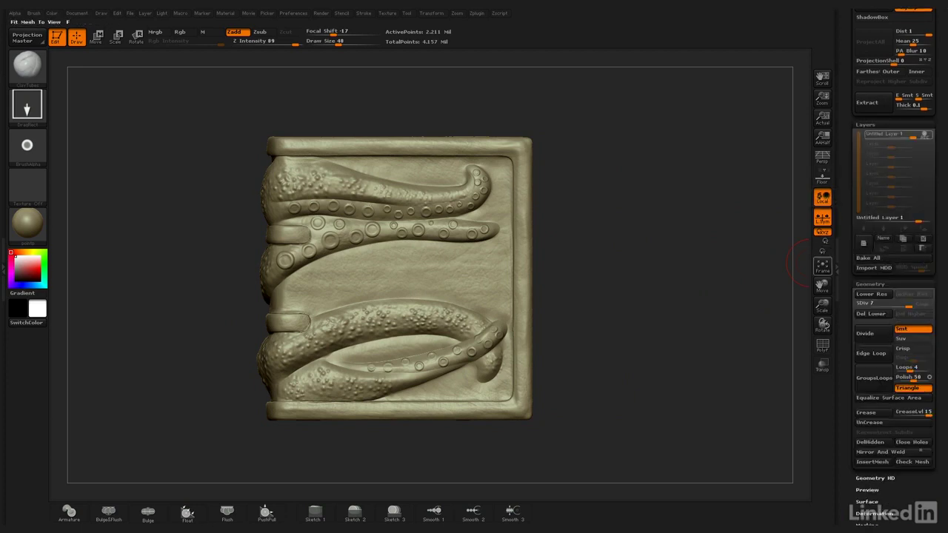
{"action": "left_click", "coordinate": [822, 265]}
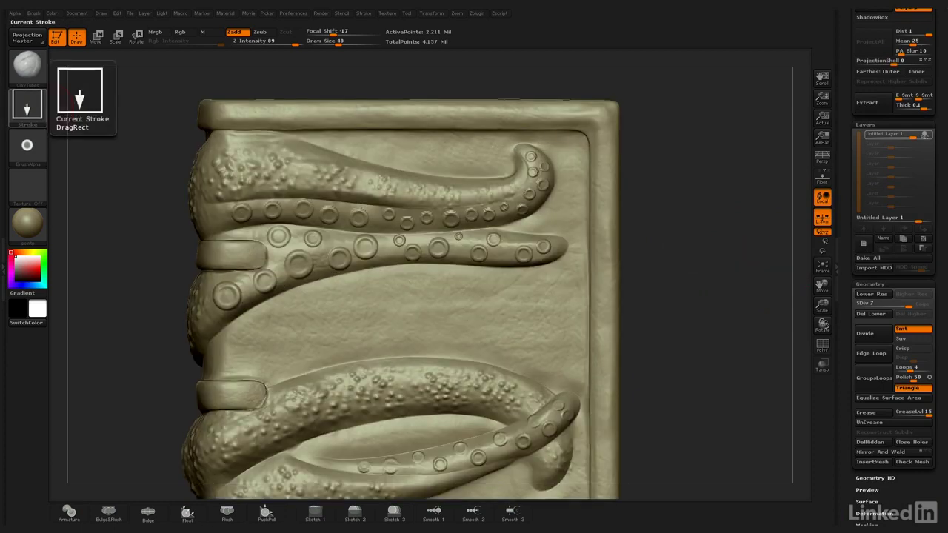
Step: Set the current sculpting brush to the FreeHand stroke and turn its alpha off
{"action": "left_click", "coordinate": [26, 104]}
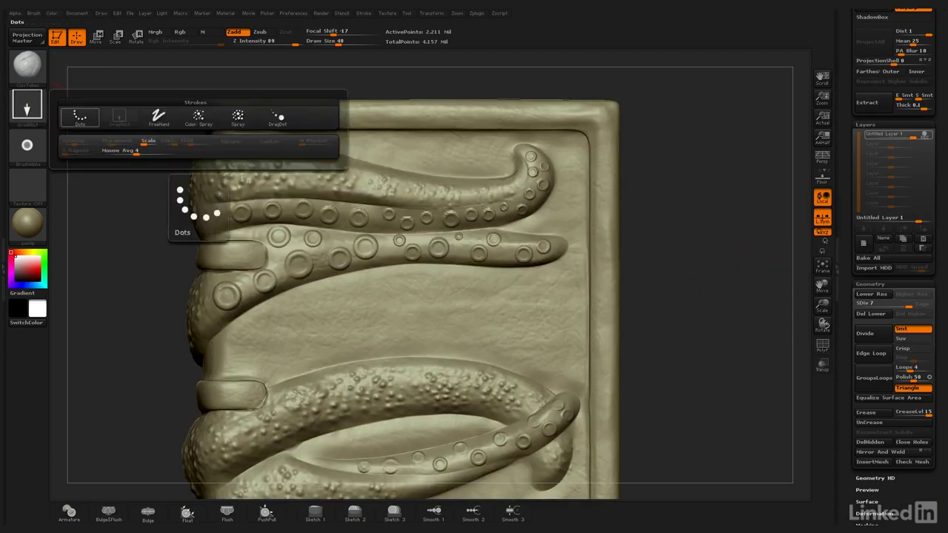
{"action": "left_click", "coordinate": [158, 117]}
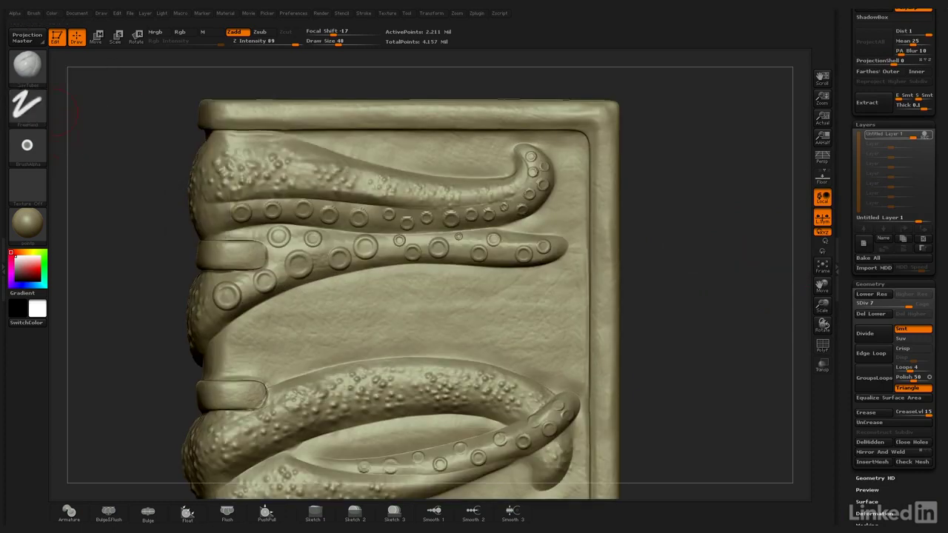
{"action": "left_click", "coordinate": [27, 146]}
{"action": "left_click", "coordinate": [93, 154]}
{"action": "left_click_drag", "start_coordinate": [668, 180], "coordinate": [692, 201], "text": "alt"}
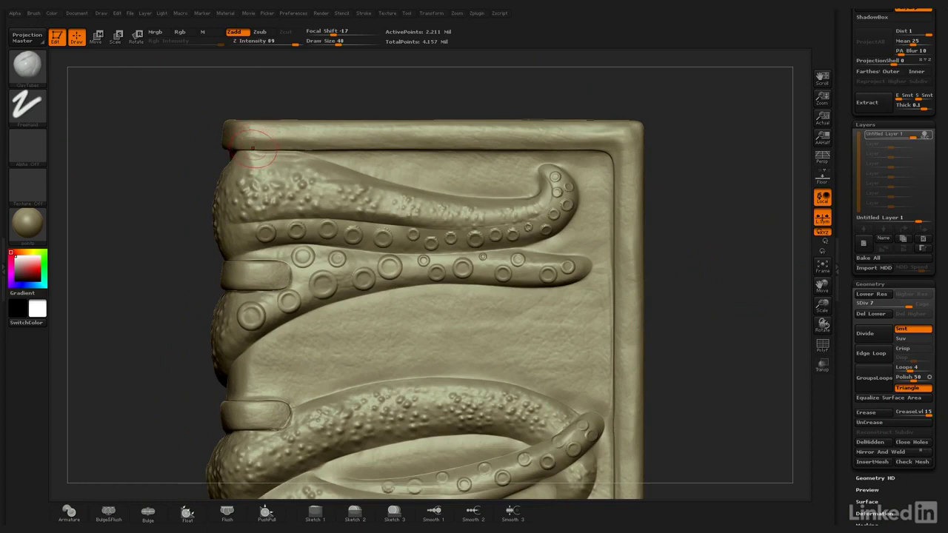
{"action": "left_click_drag", "start_coordinate": [251, 144], "coordinate": [255, 150]}
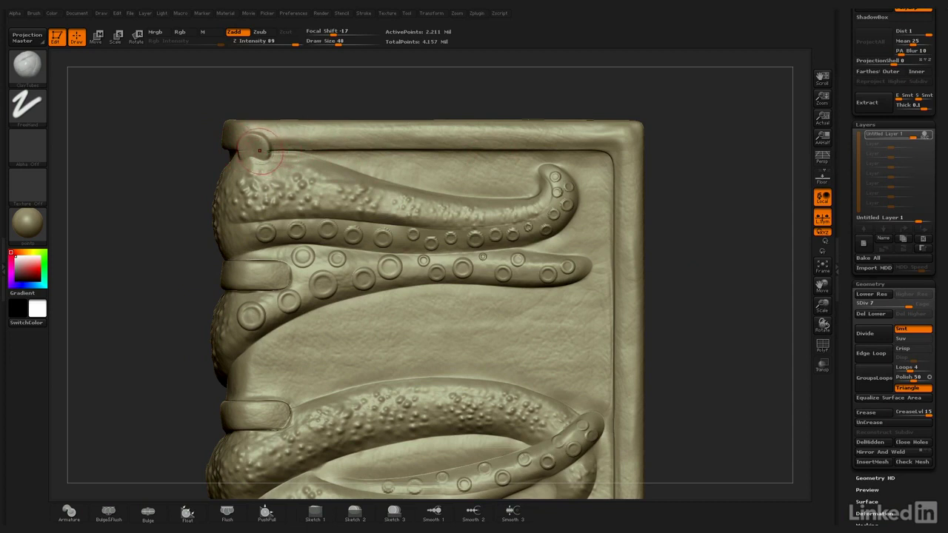
{"action": "left_click_drag", "start_coordinate": [256, 148], "coordinate": [264, 151], "text": "shift"}
{"action": "left_click_drag", "start_coordinate": [145, 174], "coordinate": [168, 256], "text": "alt"}
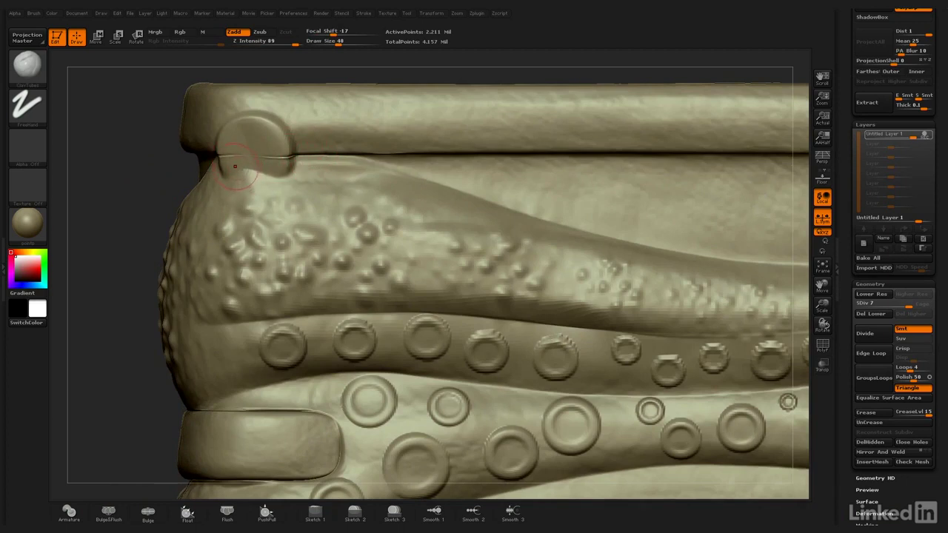
{"action": "key", "text": "ctrl+z"}
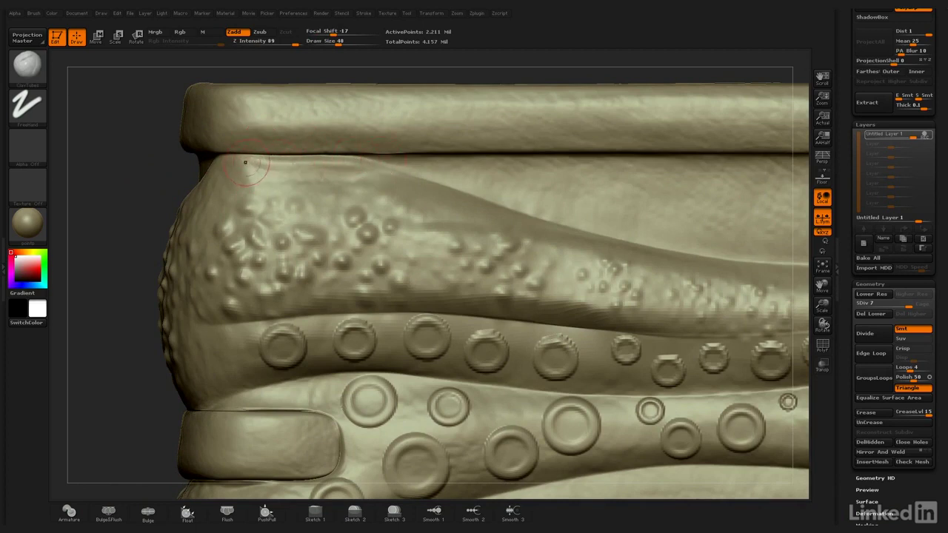
{"action": "key", "text": "ctrl+z"}
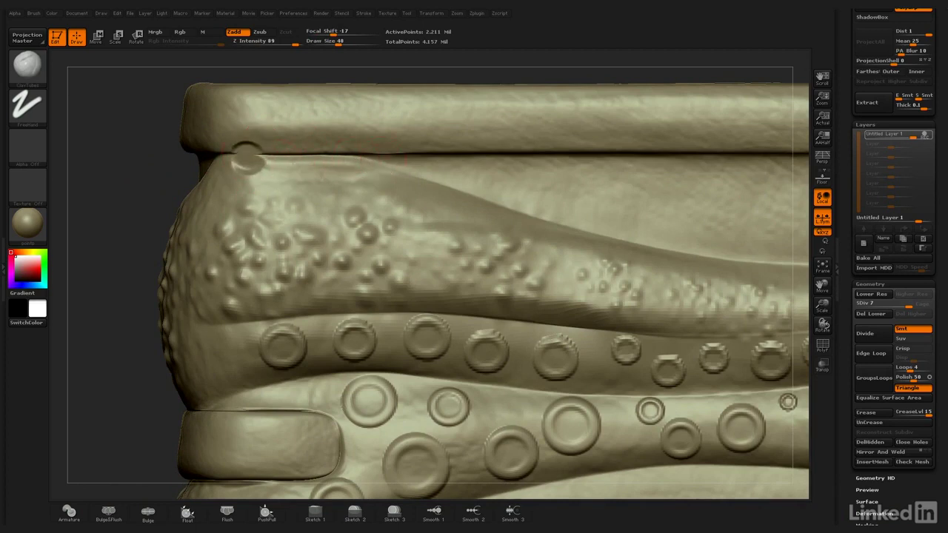
Step: Carve three shallow round sockets near the spine corner, two along the upper rim's seam and one on the tentacle below
{"action": "left_click_drag", "start_coordinate": [247, 157], "coordinate": [246, 159]}
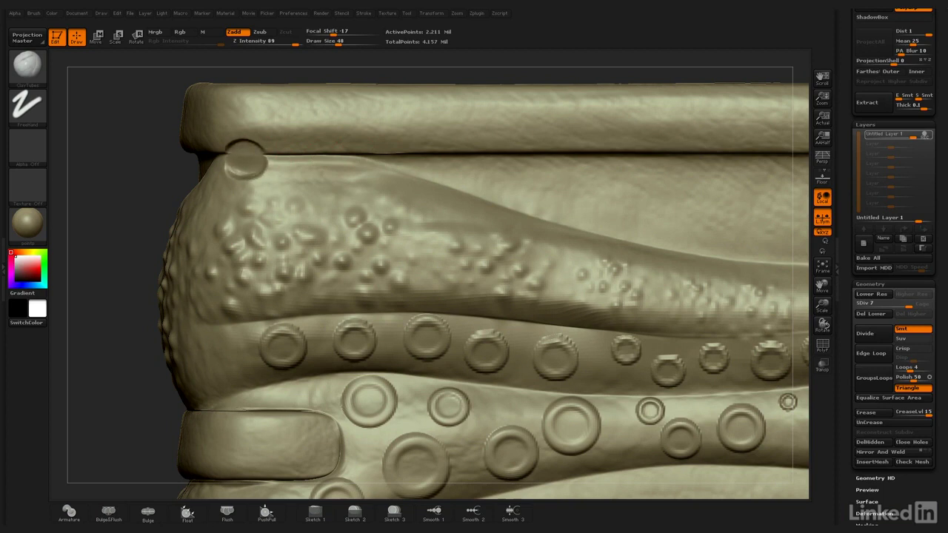
{"action": "key", "text": "ctrl+z"}
{"action": "key", "text": "ctrl+z"}
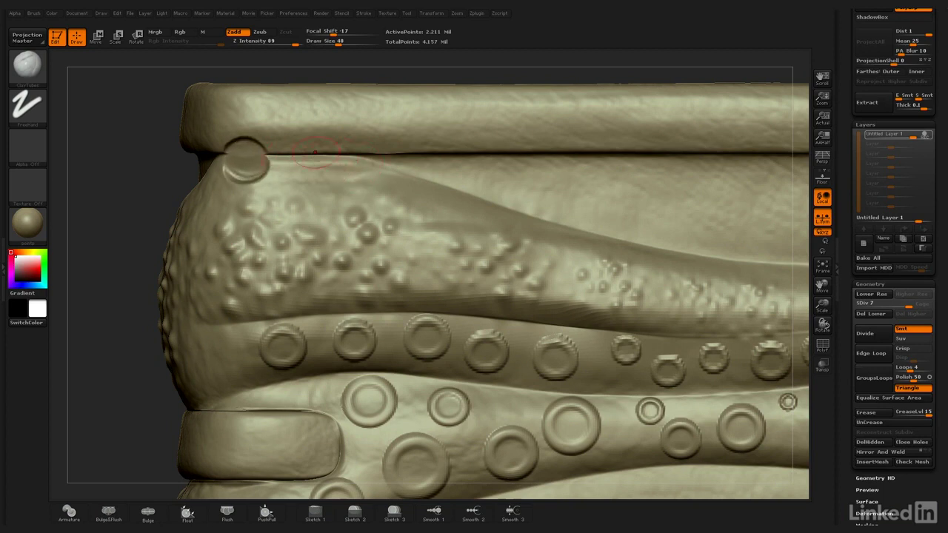
{"action": "left_click_drag", "start_coordinate": [319, 144], "coordinate": [320, 151]}
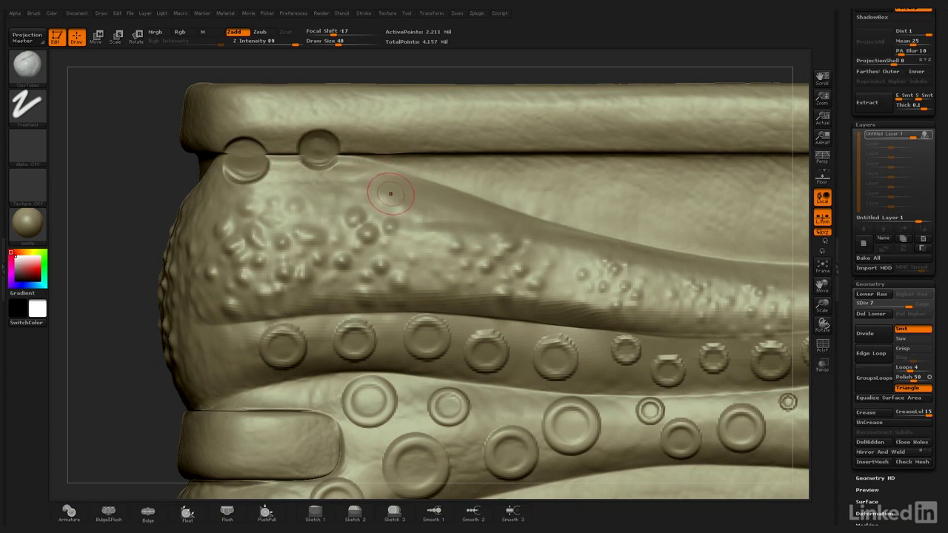
{"action": "left_click_drag", "start_coordinate": [381, 187], "coordinate": [381, 188]}
{"action": "key", "text": "shift"}
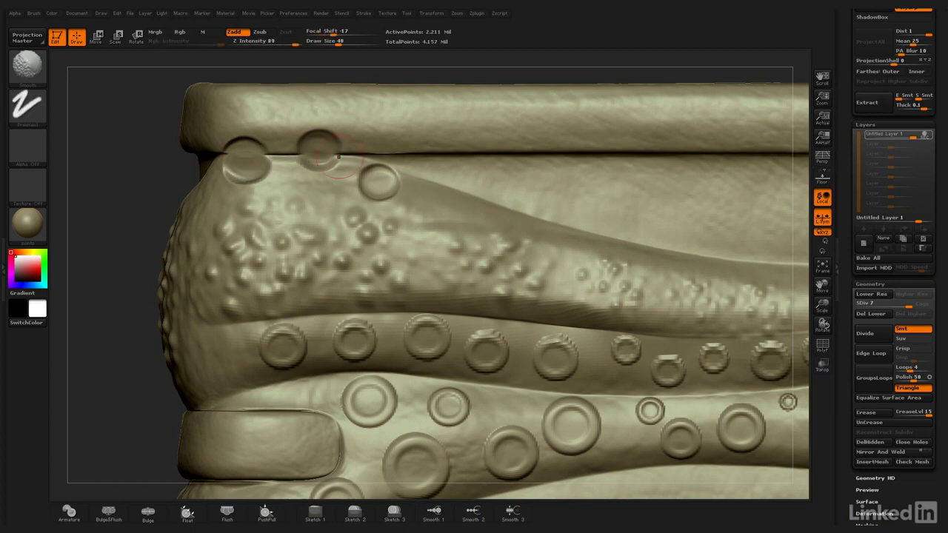
{"action": "key", "text": "shift"}
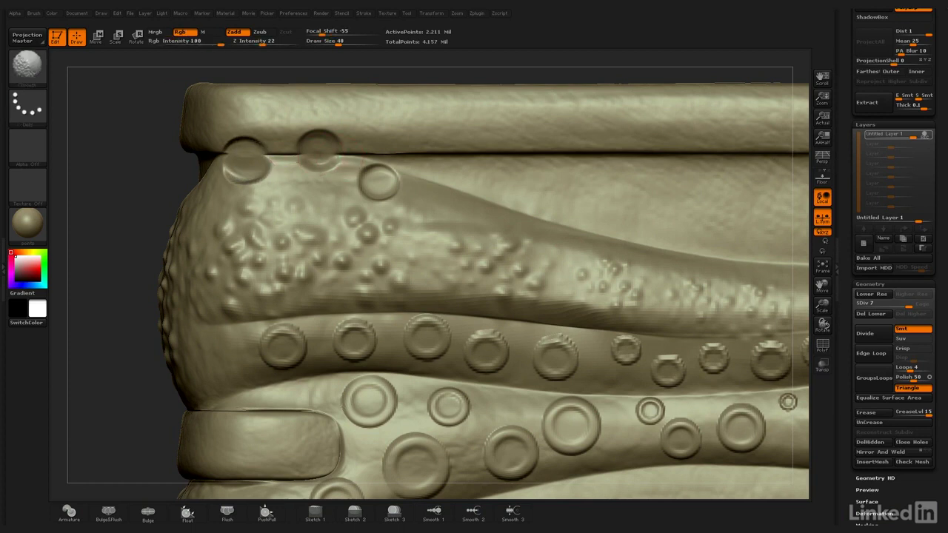
{"action": "key", "text": "shift"}
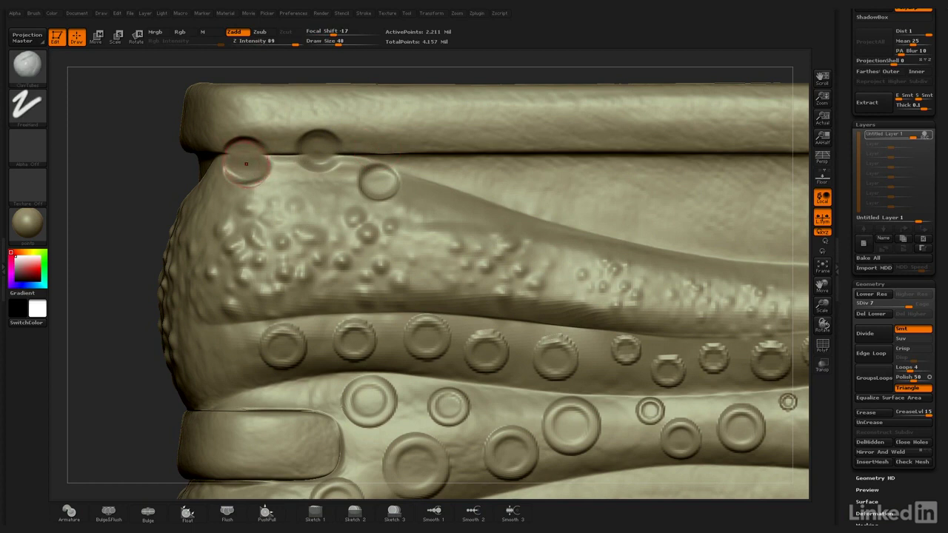
Step: Build a raised round knob in each of the three sockets and stack a smaller disc on the two at the seam
{"action": "left_click_drag", "start_coordinate": [246, 163], "coordinate": [251, 154]}
{"action": "mouse_move", "coordinate": [315, 153]}
{"action": "left_mouse_down"}
{"action": "mouse_move", "coordinate": [328, 144]}
{"action": "mouse_move", "coordinate": [319, 158]}
{"action": "left_mouse_up"}
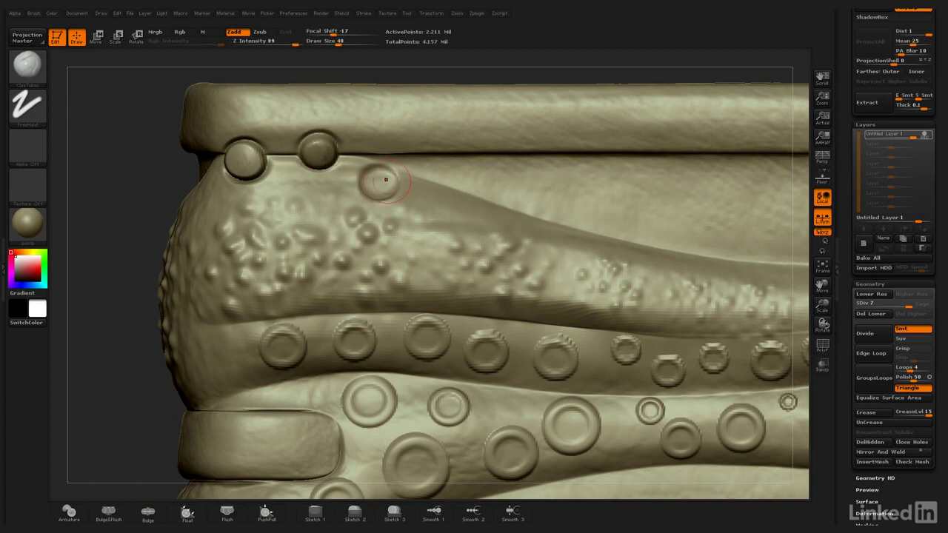
{"action": "left_click_drag", "start_coordinate": [385, 180], "coordinate": [381, 182]}
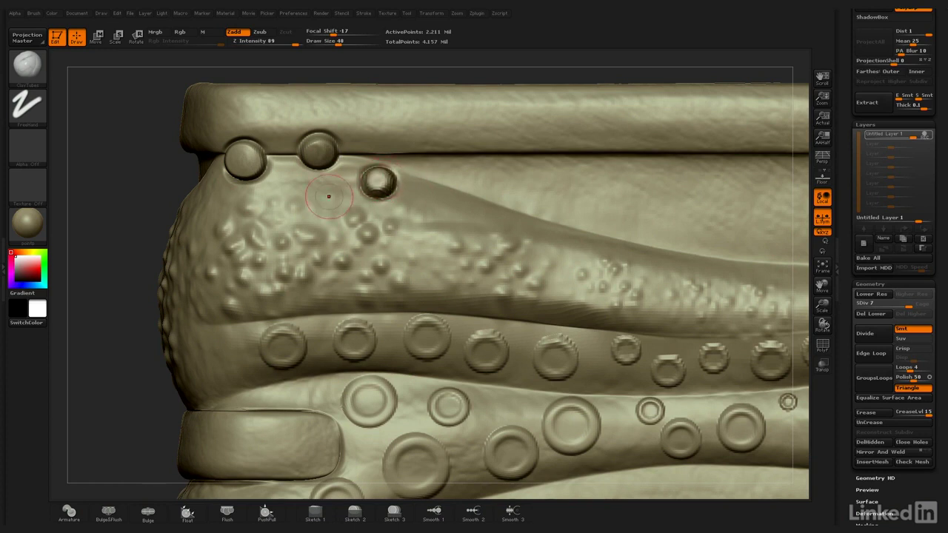
{"action": "left_click_drag", "start_coordinate": [152, 172], "coordinate": [181, 185]}
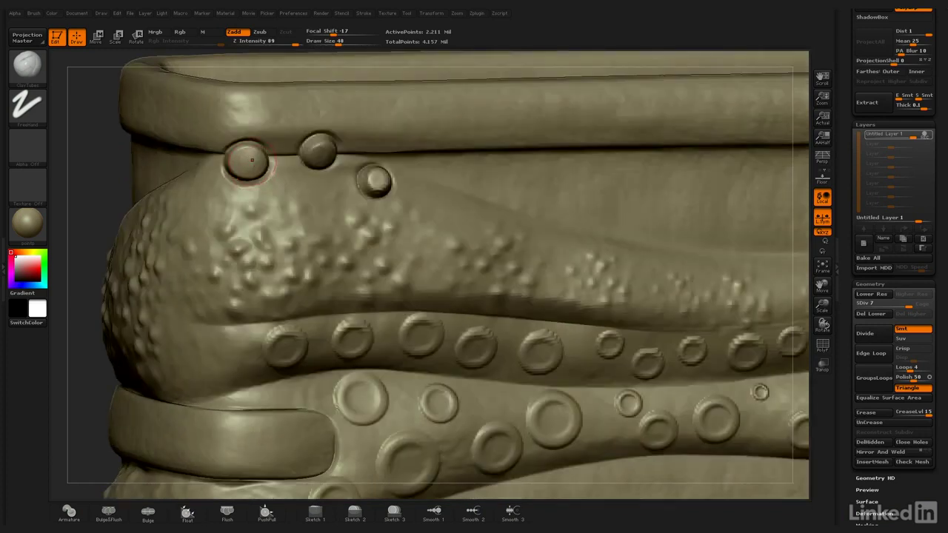
{"action": "left_click_drag", "start_coordinate": [252, 160], "coordinate": [248, 162]}
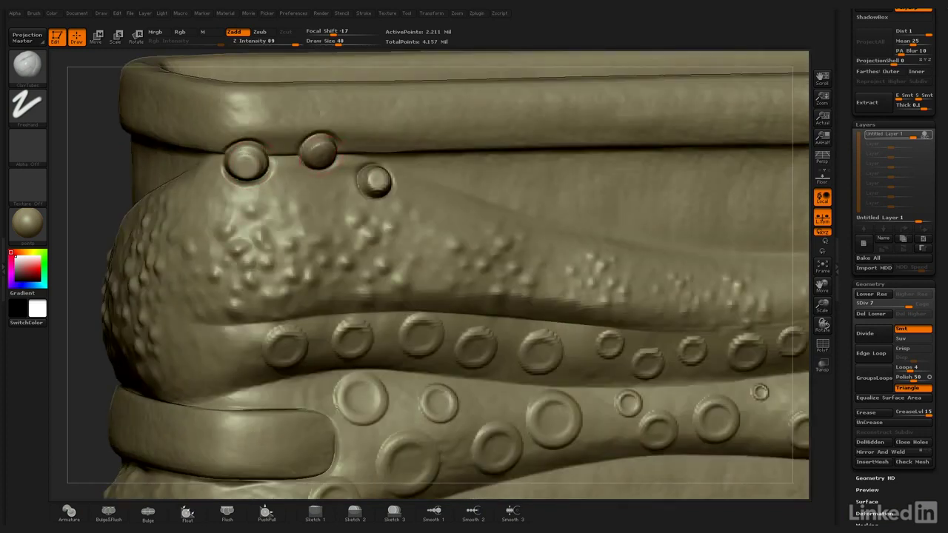
{"action": "left_click_drag", "start_coordinate": [319, 152], "coordinate": [325, 152]}
Step: Raise four more round knobs on the upper rim near the corner and one on the tentacle just below it
{"action": "right_click_drag", "start_coordinate": [115, 171], "coordinate": [326, 155]}
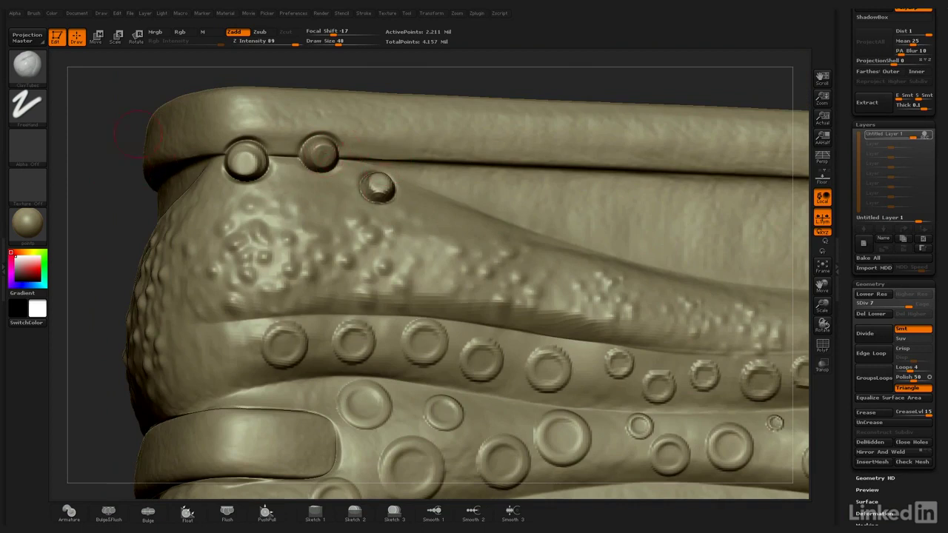
{"action": "right_click_drag", "start_coordinate": [104, 124], "coordinate": [271, 167]}
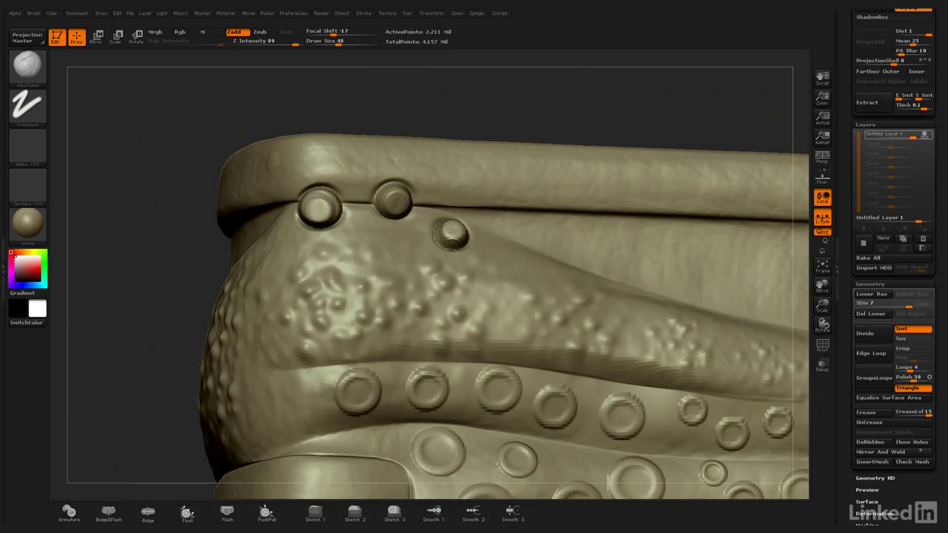
{"action": "left_click_drag", "start_coordinate": [271, 167], "coordinate": [275, 167]}
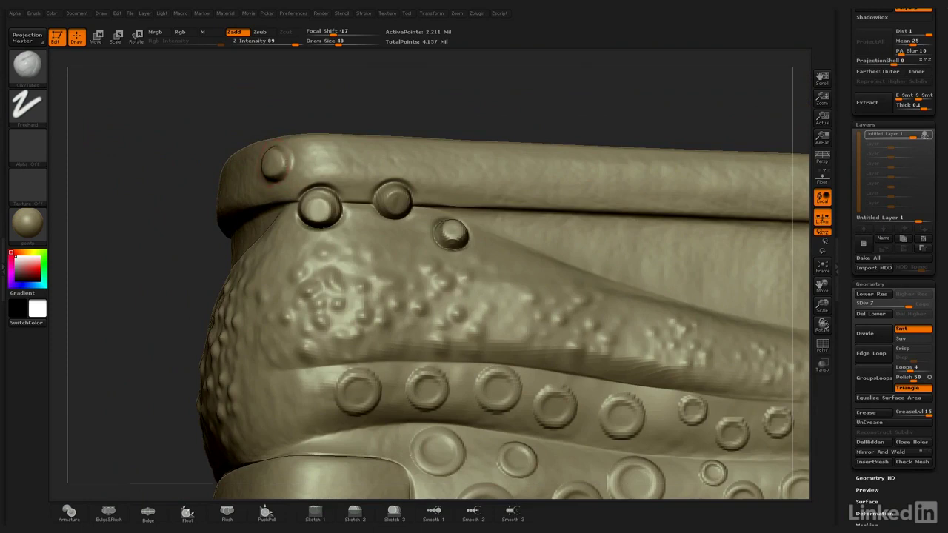
{"action": "mouse_move", "coordinate": [328, 164]}
{"action": "left_mouse_down"}
{"action": "mouse_move", "coordinate": [329, 154]}
{"action": "mouse_move", "coordinate": [330, 163]}
{"action": "left_mouse_up"}
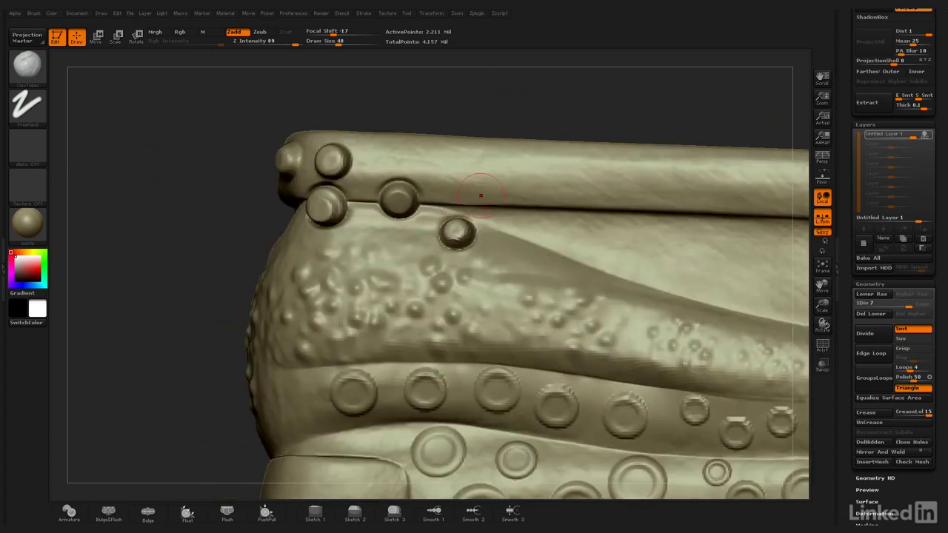
{"action": "left_click_drag", "start_coordinate": [498, 190], "coordinate": [498, 188]}
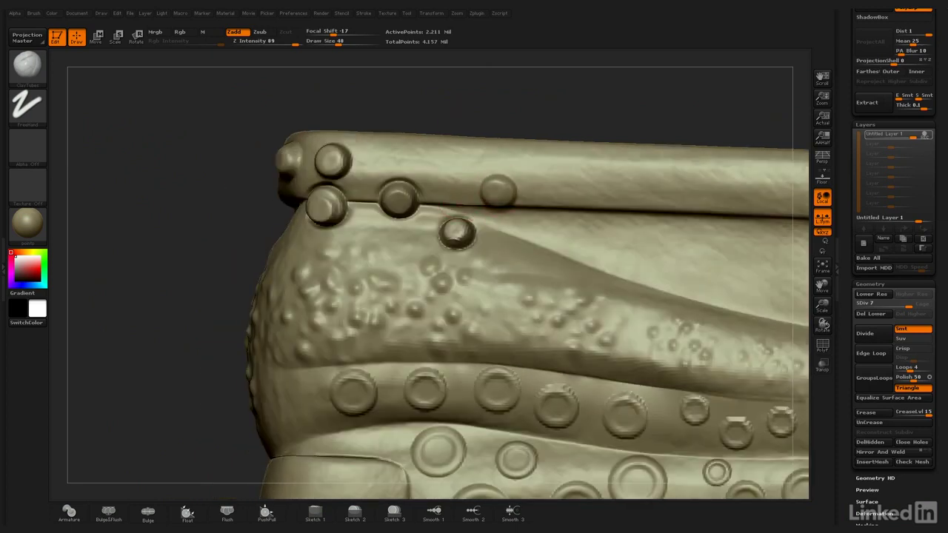
{"action": "left_click_drag", "start_coordinate": [431, 165], "coordinate": [431, 162]}
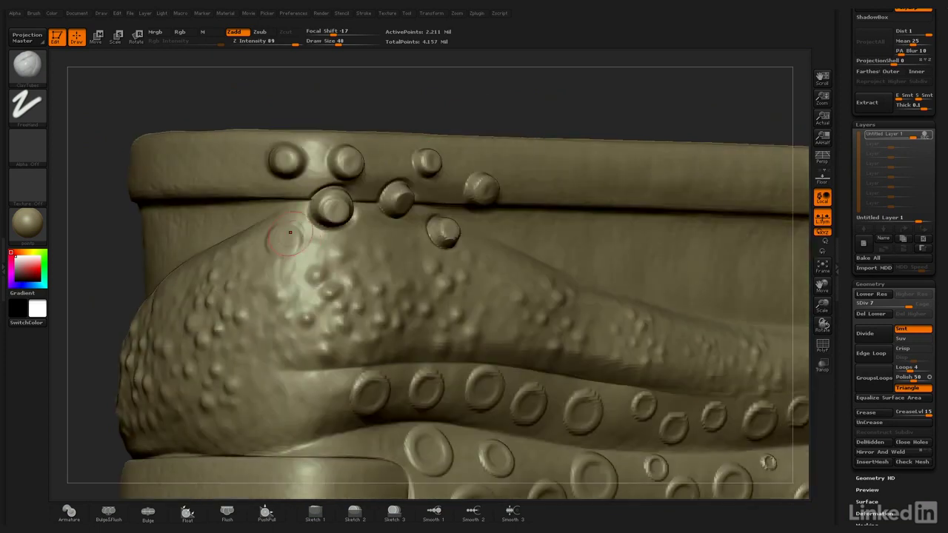
{"action": "left_click_drag", "start_coordinate": [287, 239], "coordinate": [289, 239]}
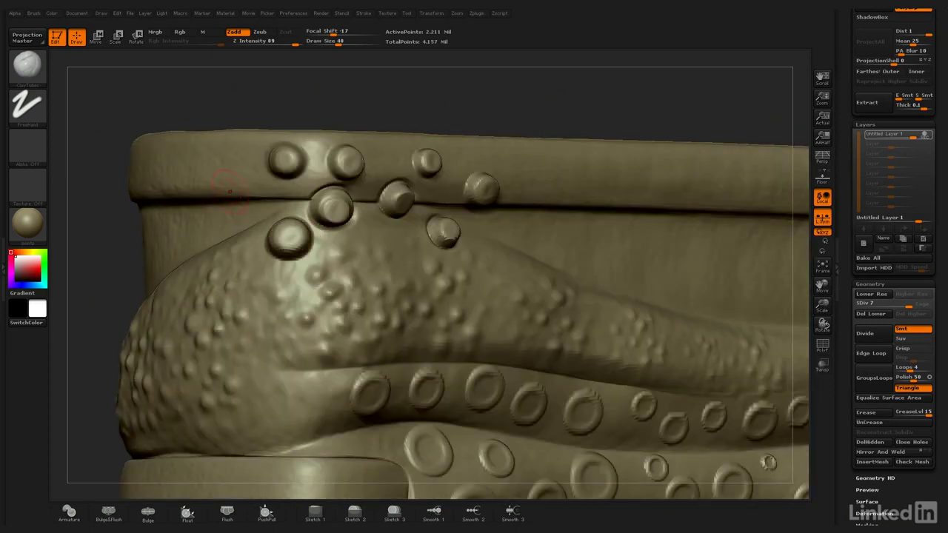
Step: Carve two round sockets along the spine's upper rim seam and fill each with a raised knob
{"action": "left_click_drag", "start_coordinate": [230, 192], "coordinate": [221, 190]}
{"action": "left_click_drag", "start_coordinate": [354, 99], "coordinate": [382, 106]}
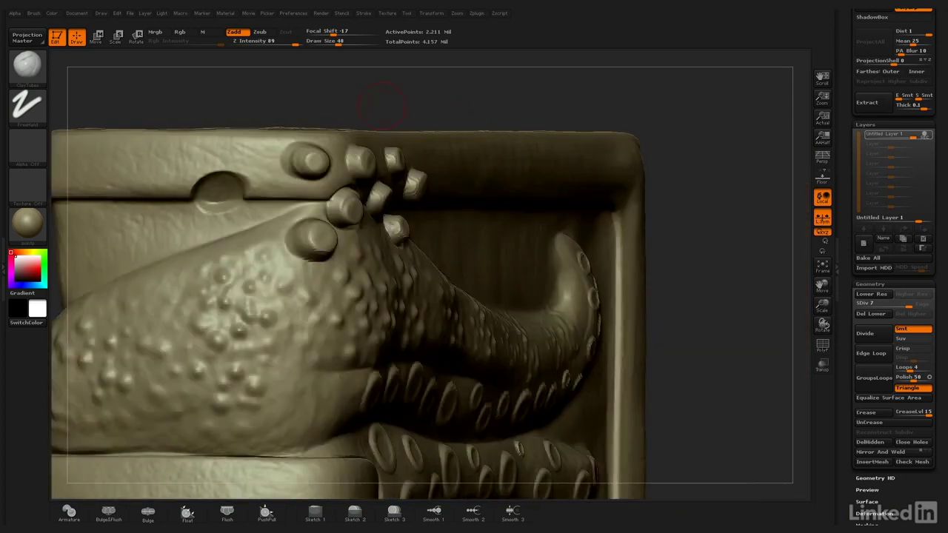
{"action": "left_click_drag", "start_coordinate": [114, 187], "coordinate": [111, 203], "text": "alt"}
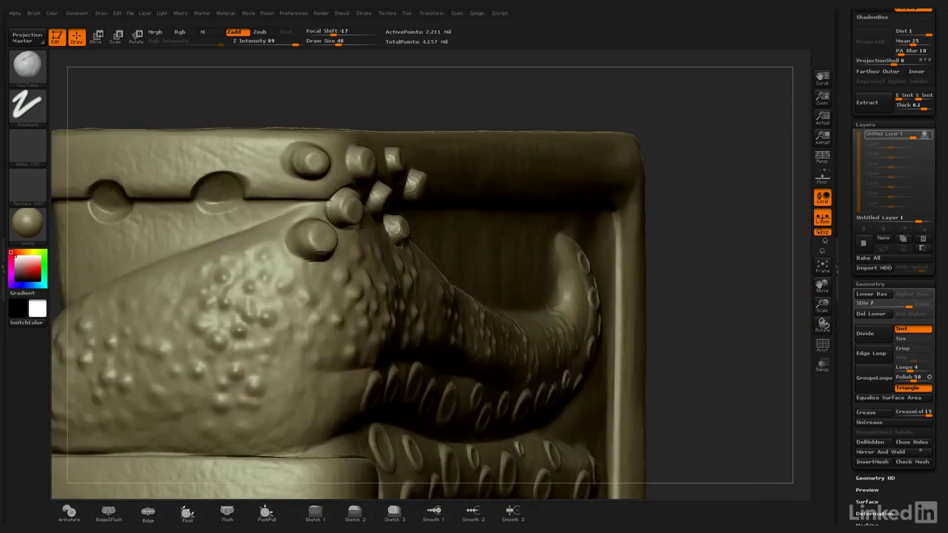
{"action": "left_click_drag", "start_coordinate": [221, 189], "coordinate": [226, 188]}
{"action": "left_click_drag", "start_coordinate": [104, 198], "coordinate": [111, 204]}
{"action": "left_click_drag", "start_coordinate": [444, 96], "coordinate": [666, 103], "text": "alt"}
{"action": "mouse_move", "coordinate": [259, 207]}
{"action": "left_mouse_down"}
{"action": "mouse_move", "coordinate": [266, 215]}
{"action": "mouse_move", "coordinate": [263, 199]}
{"action": "left_mouse_up"}
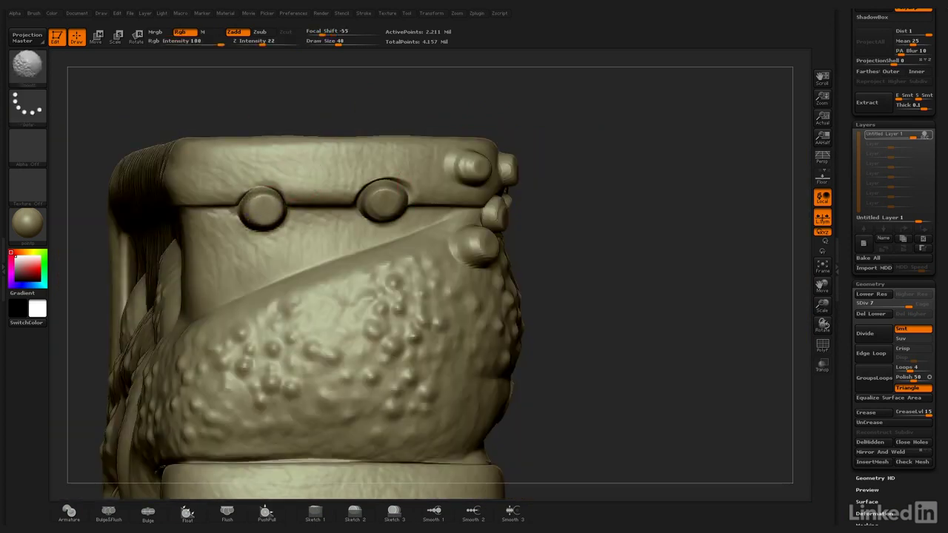
Step: Raise two further round knobs on the spine, one on the upper rim and one below the seam
{"action": "left_click_drag", "start_coordinate": [667, 104], "coordinate": [592, 104]}
{"action": "left_click_drag", "start_coordinate": [336, 176], "coordinate": [338, 177]}
{"action": "left_click_drag", "start_coordinate": [355, 240], "coordinate": [356, 240], "text": "alt"}
Step: Carve a small round hollow into the tops of the four knobs on the spine
{"action": "mouse_move", "coordinate": [667, 104]}
{"action": "left_mouse_down", "text": "alt"}
{"action": "mouse_move", "coordinate": [539, 122]}
{"action": "mouse_move", "coordinate": [629, 118]}
{"action": "mouse_move", "coordinate": [627, 152]}
{"action": "left_mouse_up", "text": "alt"}
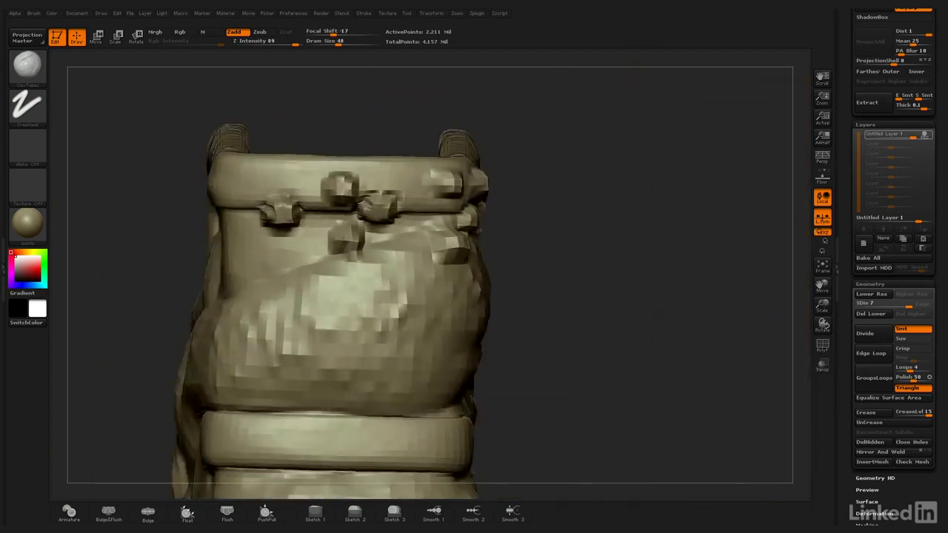
{"action": "mouse_move", "coordinate": [518, 134]}
{"action": "left_mouse_down"}
{"action": "mouse_move", "coordinate": [615, 142]}
{"action": "mouse_move", "coordinate": [462, 150]}
{"action": "left_mouse_up"}
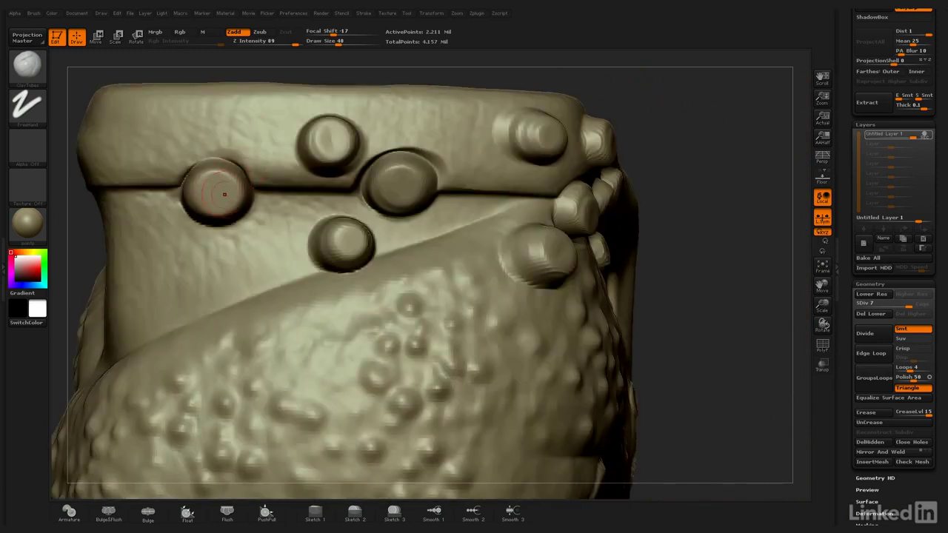
{"action": "right_click_drag", "start_coordinate": [217, 191], "coordinate": [395, 290]}
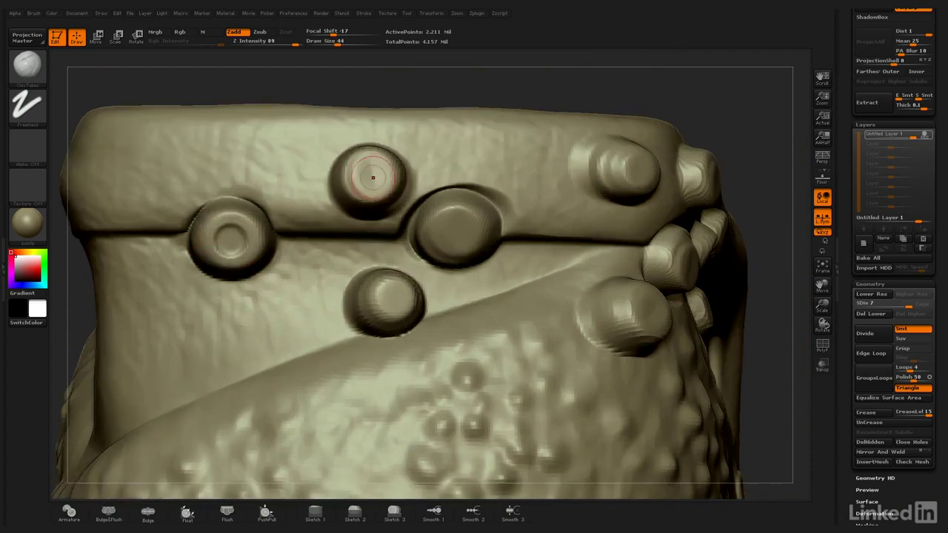
{"action": "left_click_drag", "start_coordinate": [372, 177], "coordinate": [371, 176]}
{"action": "left_click_drag", "start_coordinate": [457, 229], "coordinate": [457, 231], "text": "alt"}
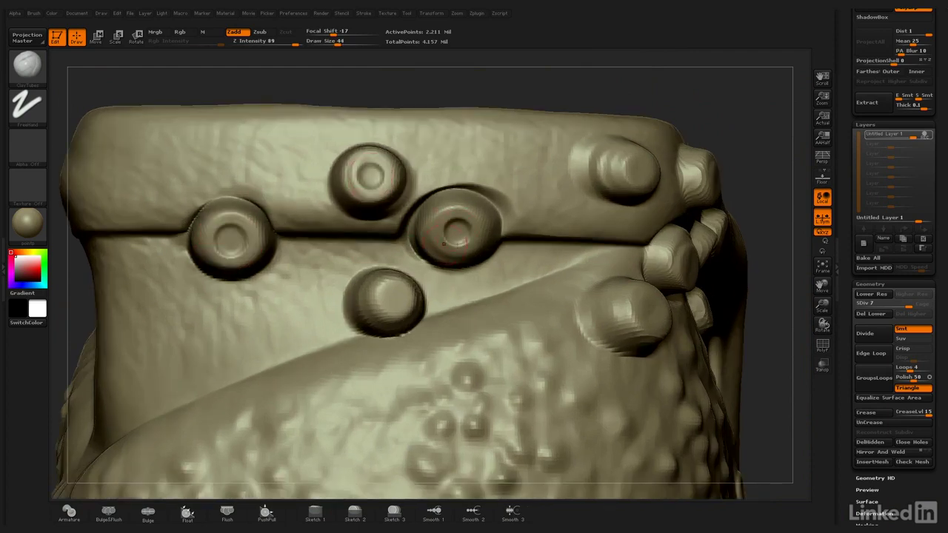
{"action": "left_click_drag", "start_coordinate": [387, 295], "coordinate": [393, 298]}
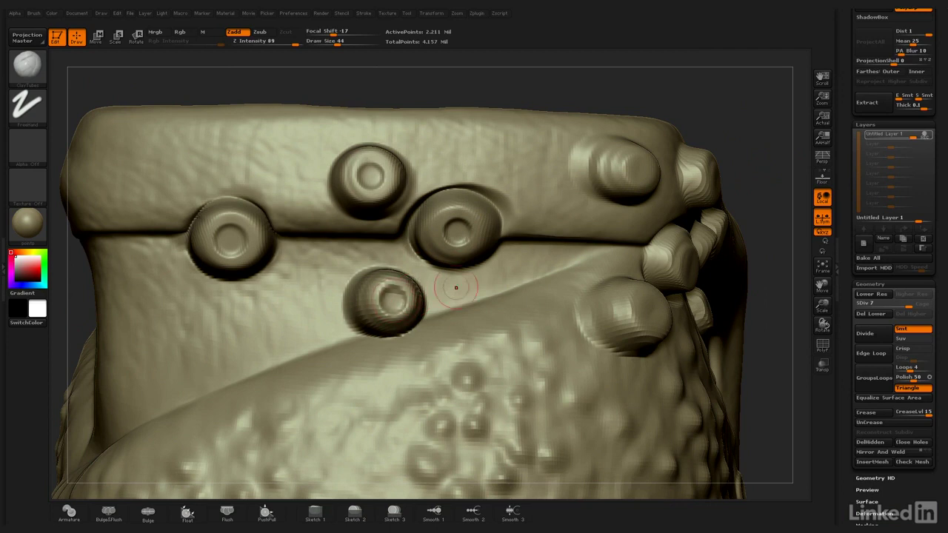
Step: Carve round hollows into the four corner knobs: two on the upper rim, one at the seam and one on the tentacle
{"action": "left_click_drag", "start_coordinate": [749, 86], "coordinate": [696, 96]}
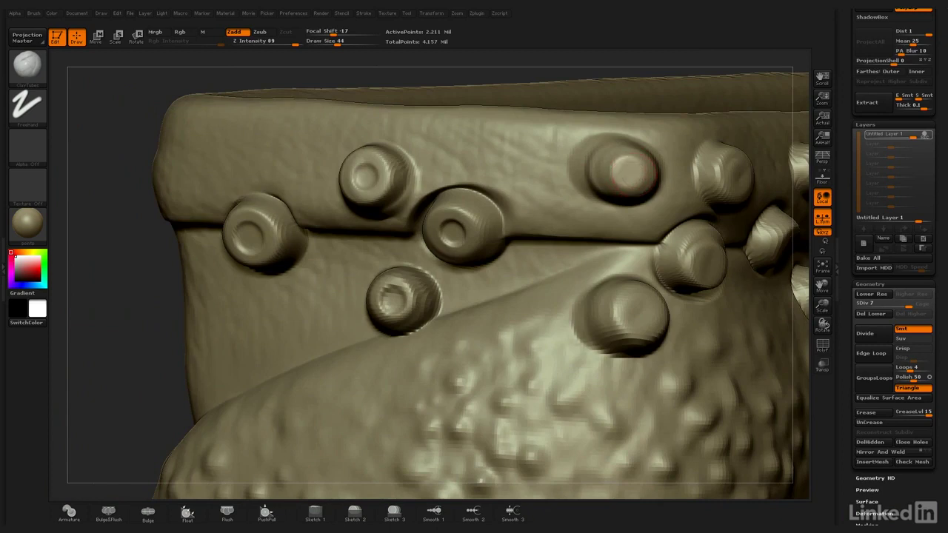
{"action": "left_click_drag", "start_coordinate": [632, 170], "coordinate": [632, 174], "text": "alt"}
{"action": "left_click_drag", "start_coordinate": [644, 321], "coordinate": [646, 306]}
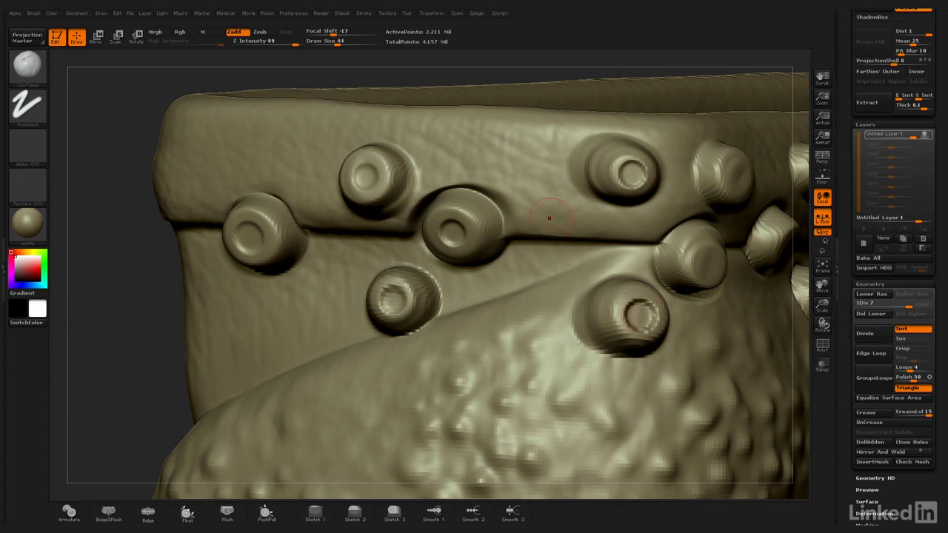
{"action": "left_click_drag", "start_coordinate": [439, 67], "coordinate": [355, 74]}
{"action": "left_click_drag", "start_coordinate": [478, 216], "coordinate": [480, 219], "text": "alt"}
{"action": "left_click", "coordinate": [480, 218]}
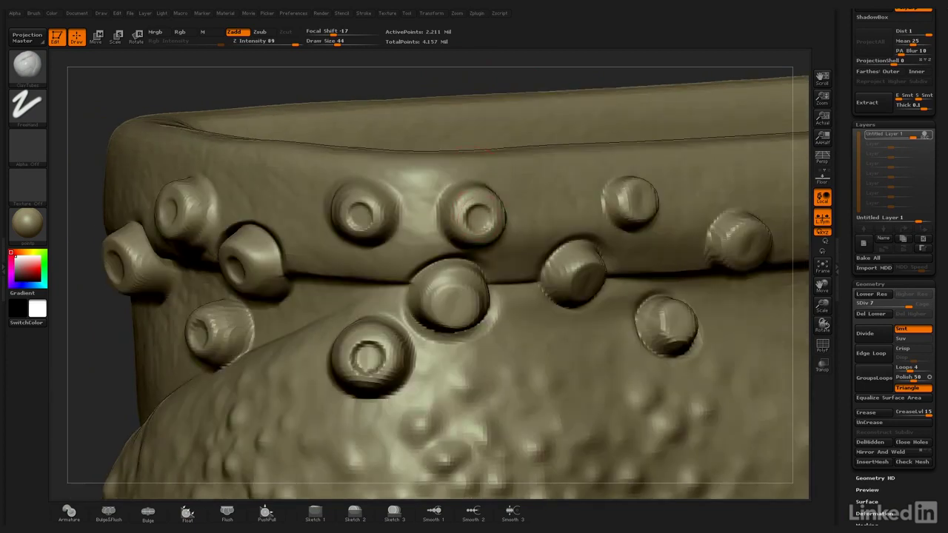
{"action": "left_click", "coordinate": [451, 308]}
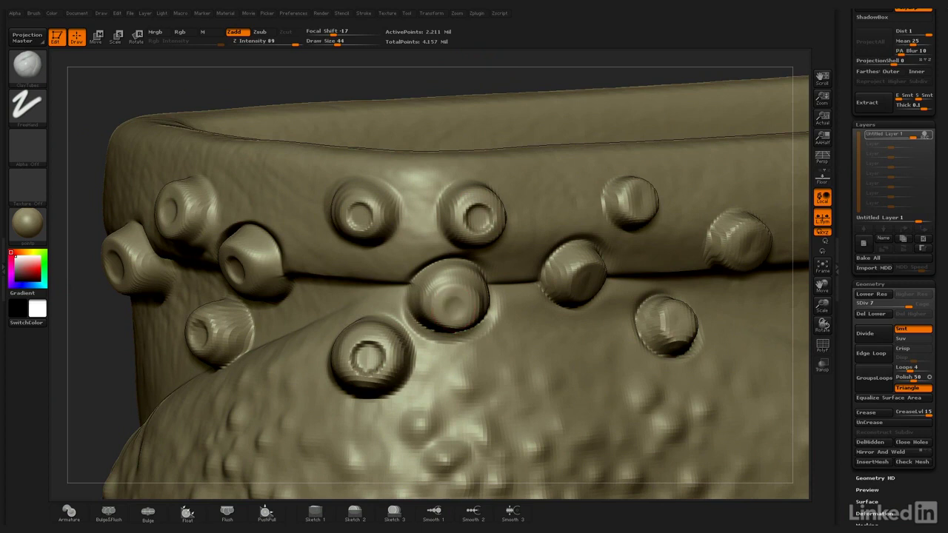
{"action": "left_click_drag", "start_coordinate": [455, 307], "coordinate": [453, 306], "text": "alt"}
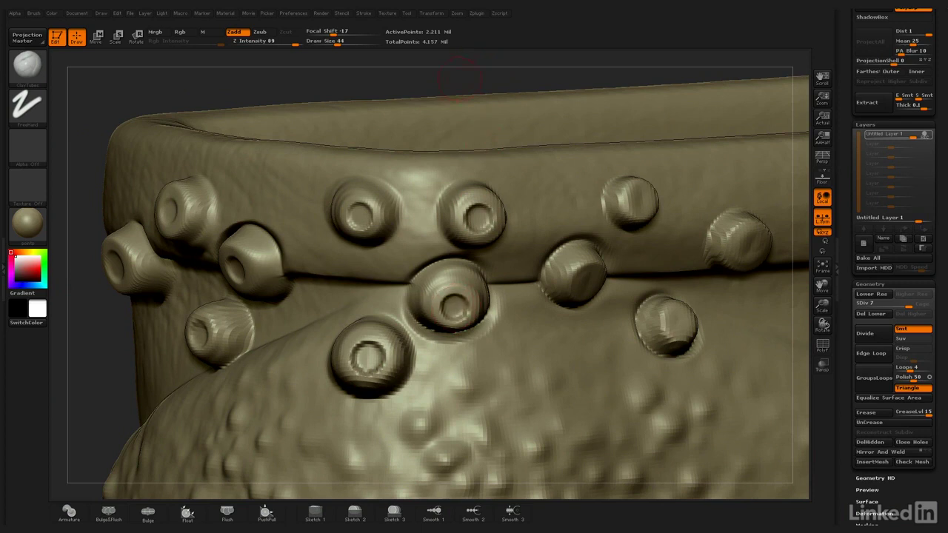
Step: Carve round hollows into the four remaining cover-side knobs along the rim, seam and tentacle
{"action": "left_click_drag", "start_coordinate": [460, 74], "coordinate": [608, 282]}
{"action": "left_click", "coordinate": [597, 278]}
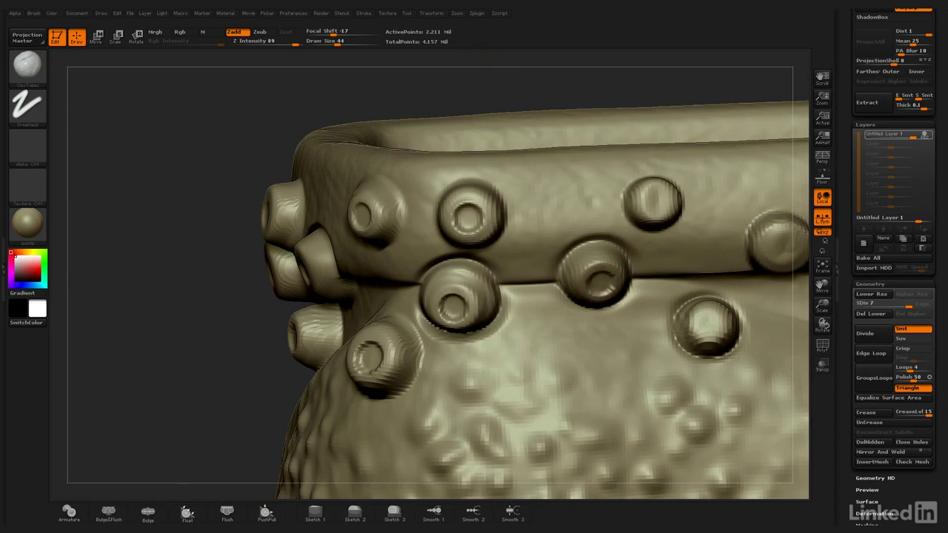
{"action": "left_click", "coordinate": [655, 203]}
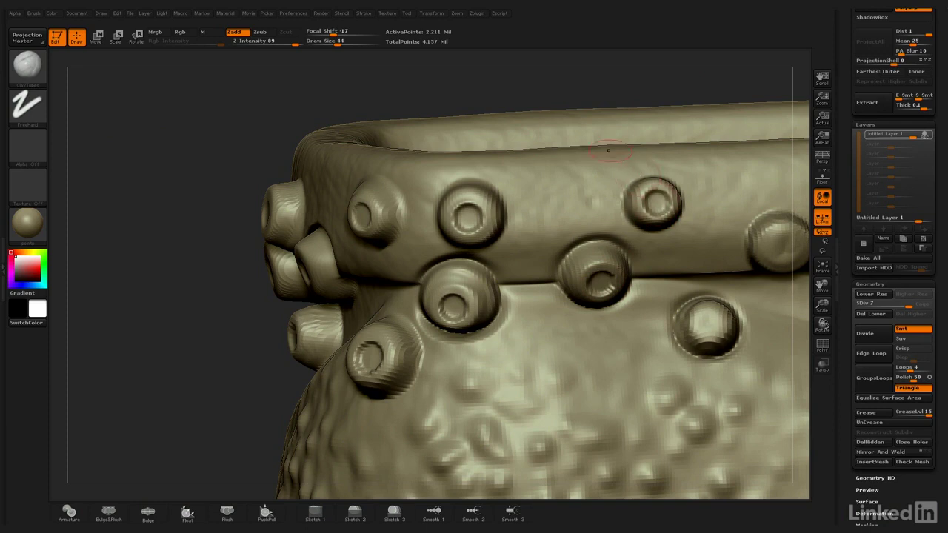
{"action": "right_click_drag", "start_coordinate": [609, 151], "coordinate": [387, 157], "text": "alt"}
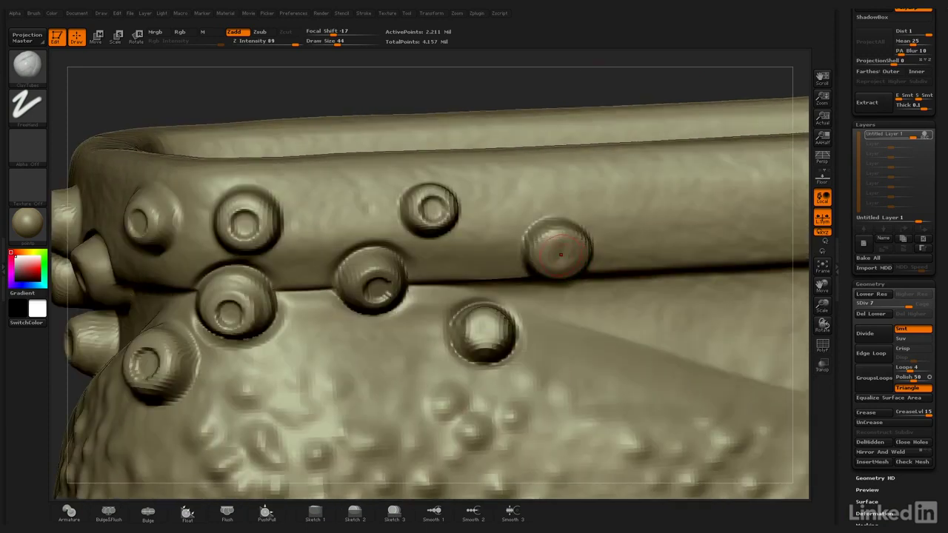
{"action": "left_click", "coordinate": [561, 254]}
{"action": "left_click", "coordinate": [561, 254]}
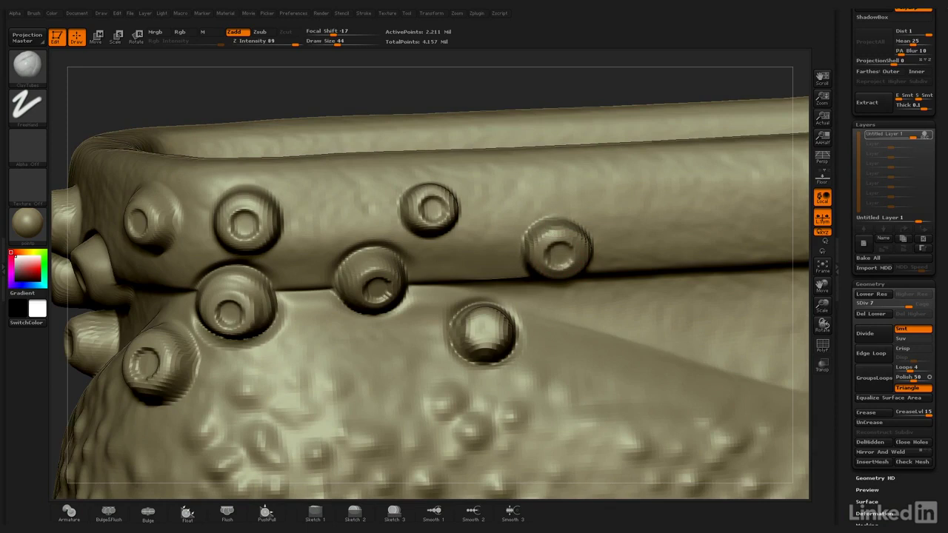
{"action": "left_click", "coordinate": [561, 254]}
{"action": "mouse_move", "coordinate": [489, 322]}
{"action": "left_mouse_down", "text": "alt"}
{"action": "mouse_move", "coordinate": [486, 330]}
{"action": "mouse_move", "coordinate": [495, 329]}
{"action": "mouse_move", "coordinate": [485, 333]}
{"action": "mouse_move", "coordinate": [492, 329]}
{"action": "left_mouse_up", "text": "alt"}
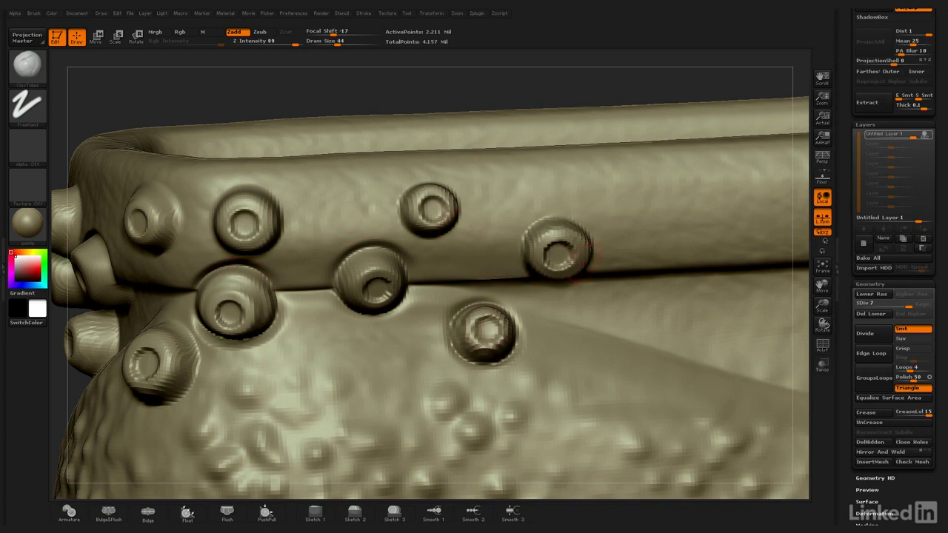
{"action": "left_click_drag", "start_coordinate": [487, 327], "coordinate": [489, 334]}
Step: With a smaller Orb_Cracks brush at Z Intensity 45, carve radiating cracks into the hollows of the four cover-side knobs
{"action": "left_click", "coordinate": [27, 65]}
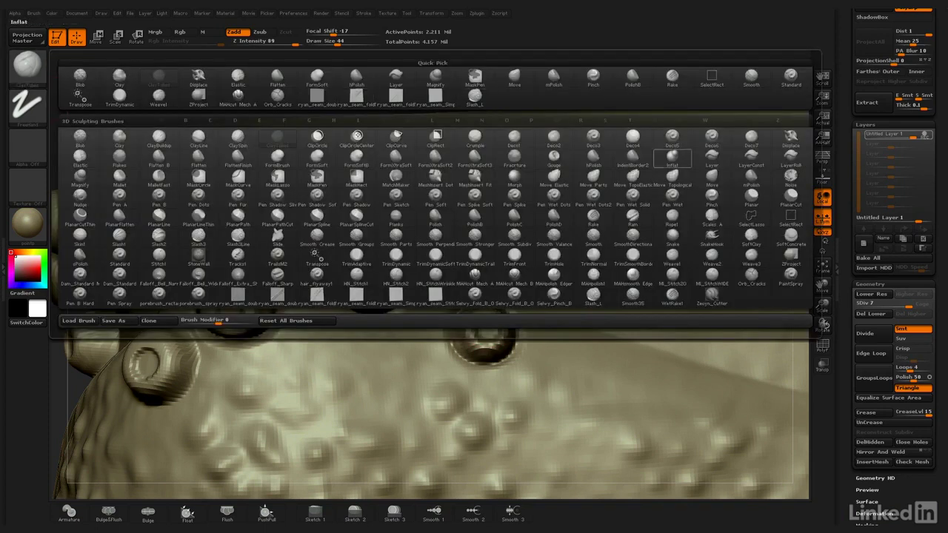
{"action": "left_click", "coordinate": [752, 274]}
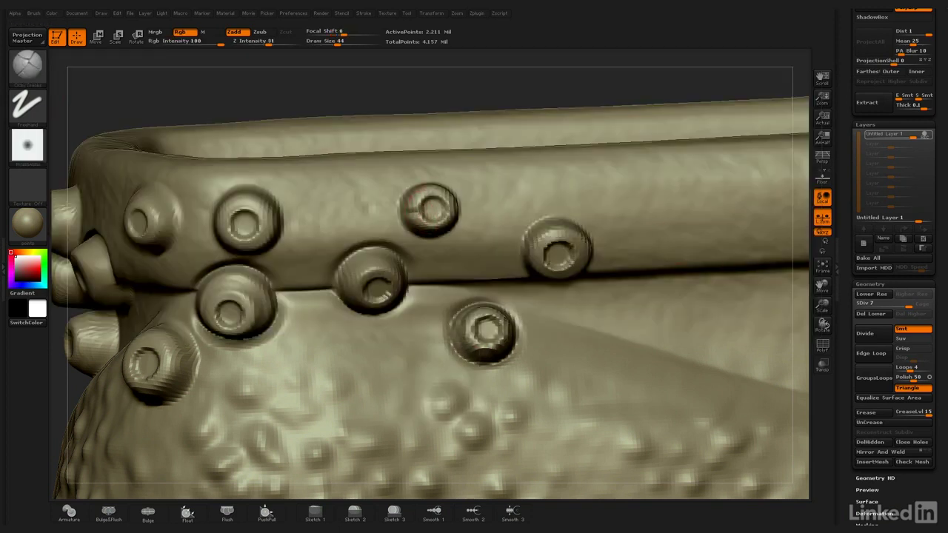
{"action": "key", "text": "bracketleft"}
{"action": "key", "text": "bracketleft"}
{"action": "left_click", "coordinate": [277, 42]}
{"action": "left_click_drag", "start_coordinate": [411, 209], "coordinate": [433, 203]}
{"action": "left_click_drag", "start_coordinate": [449, 209], "coordinate": [441, 209]}
{"action": "left_click_drag", "start_coordinate": [433, 223], "coordinate": [433, 216]}
{"action": "mouse_move", "coordinate": [555, 235]}
{"action": "left_mouse_down"}
{"action": "mouse_move", "coordinate": [568, 254]}
{"action": "mouse_move", "coordinate": [552, 263]}
{"action": "mouse_move", "coordinate": [550, 254]}
{"action": "left_mouse_up"}
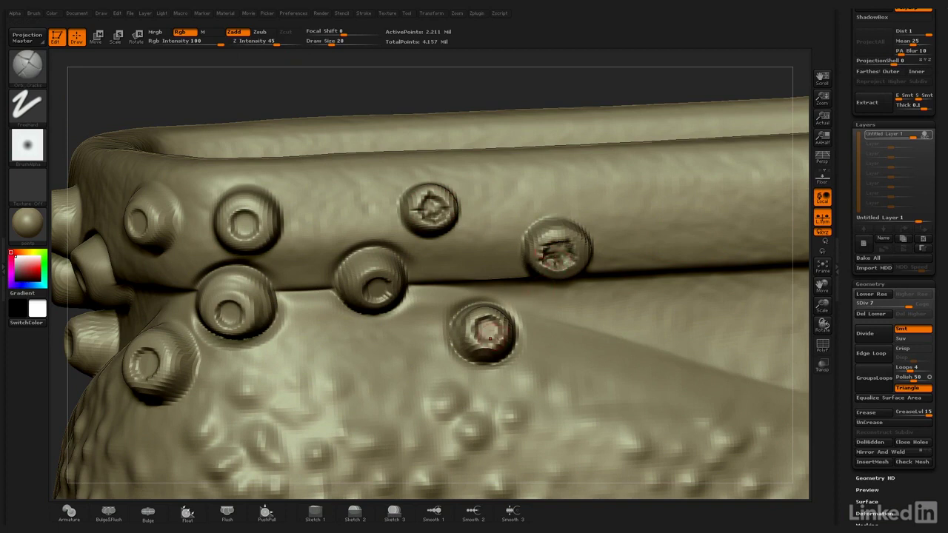
{"action": "mouse_move", "coordinate": [491, 315]}
{"action": "left_mouse_down"}
{"action": "mouse_move", "coordinate": [491, 342]}
{"action": "mouse_move", "coordinate": [474, 331]}
{"action": "mouse_move", "coordinate": [481, 345]}
{"action": "mouse_move", "coordinate": [487, 327]}
{"action": "left_mouse_up"}
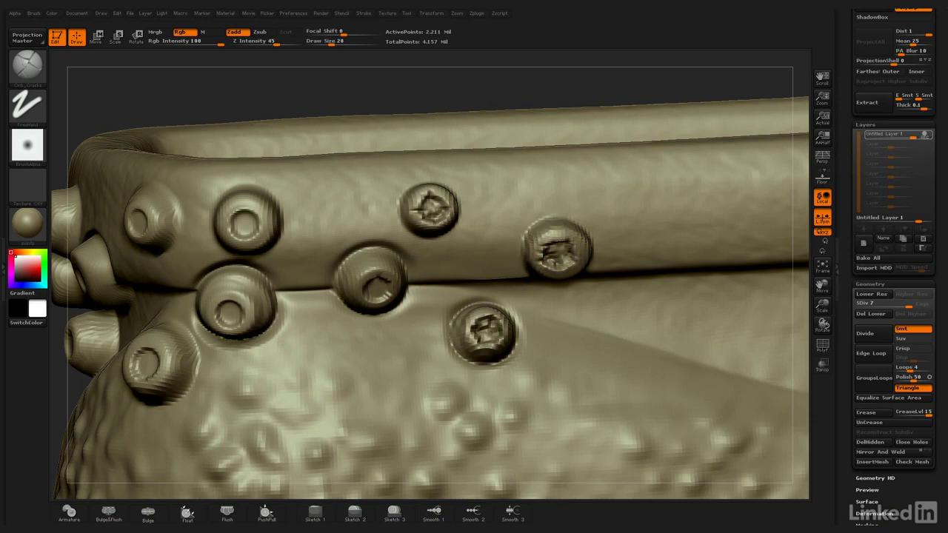
{"action": "mouse_move", "coordinate": [376, 288]}
{"action": "left_mouse_down"}
{"action": "mouse_move", "coordinate": [387, 280]}
{"action": "mouse_move", "coordinate": [377, 299]}
{"action": "mouse_move", "coordinate": [364, 289]}
{"action": "left_mouse_up"}
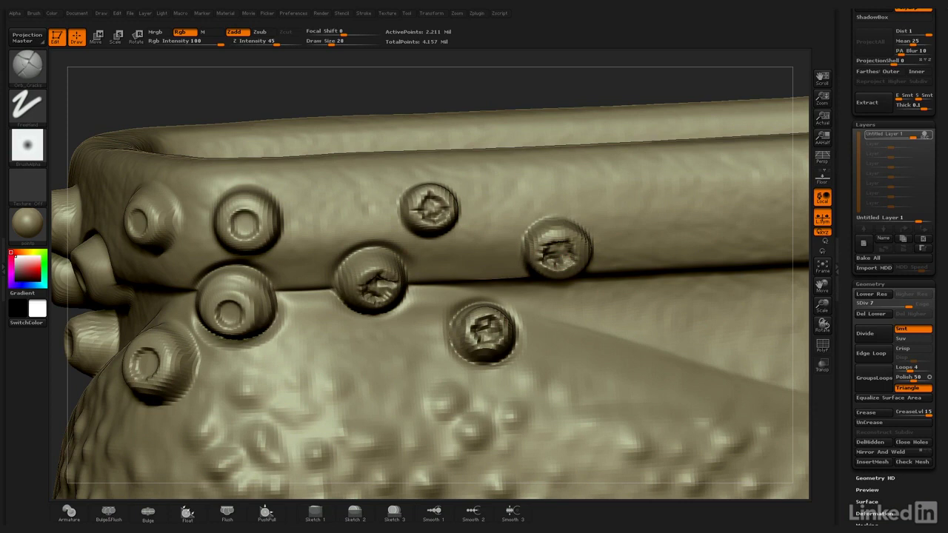
Step: Carve radiating cracks into the hollows of the four corner knobs on the rim, seam and tentacle
{"action": "mouse_move", "coordinate": [255, 213]}
{"action": "left_mouse_down"}
{"action": "mouse_move", "coordinate": [241, 222]}
{"action": "mouse_move", "coordinate": [245, 236]}
{"action": "left_mouse_up"}
{"action": "mouse_move", "coordinate": [237, 300]}
{"action": "left_mouse_down"}
{"action": "mouse_move", "coordinate": [222, 320]}
{"action": "mouse_move", "coordinate": [232, 308]}
{"action": "left_mouse_up"}
{"action": "mouse_move", "coordinate": [96, 100]}
{"action": "left_mouse_down"}
{"action": "mouse_move", "coordinate": [207, 107]}
{"action": "mouse_move", "coordinate": [194, 110]}
{"action": "left_mouse_up"}
{"action": "left_click_drag", "start_coordinate": [348, 215], "coordinate": [357, 231]}
{"action": "mouse_move", "coordinate": [354, 357]}
{"action": "left_mouse_down"}
{"action": "mouse_move", "coordinate": [372, 373]}
{"action": "mouse_move", "coordinate": [372, 351]}
{"action": "left_mouse_up"}
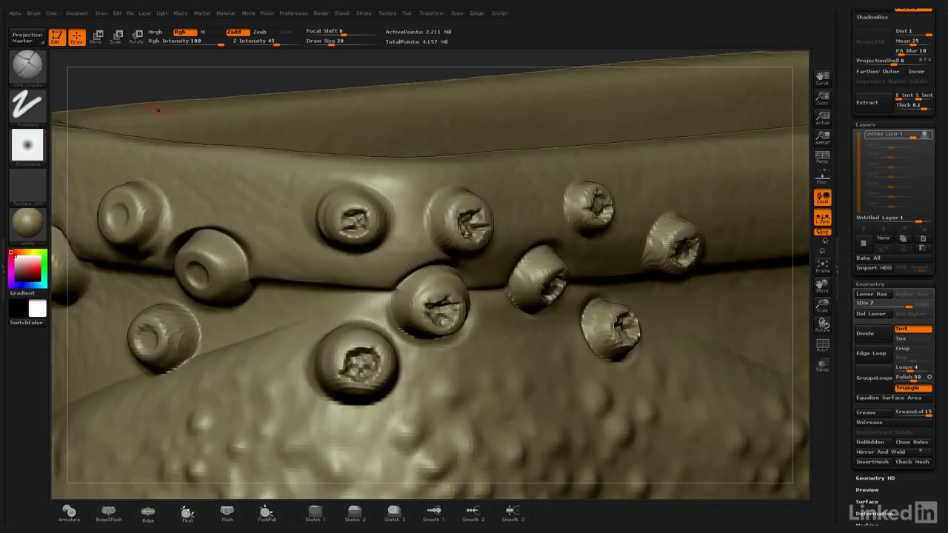
Step: Carve radiating cracks into the hollows of the four spine knobs
{"action": "left_click_drag", "start_coordinate": [148, 93], "coordinate": [267, 100]}
{"action": "left_click_drag", "start_coordinate": [169, 283], "coordinate": [180, 311]}
{"action": "mouse_move", "coordinate": [315, 228]}
{"action": "left_mouse_down"}
{"action": "mouse_move", "coordinate": [315, 248]}
{"action": "mouse_move", "coordinate": [330, 235]}
{"action": "left_mouse_up"}
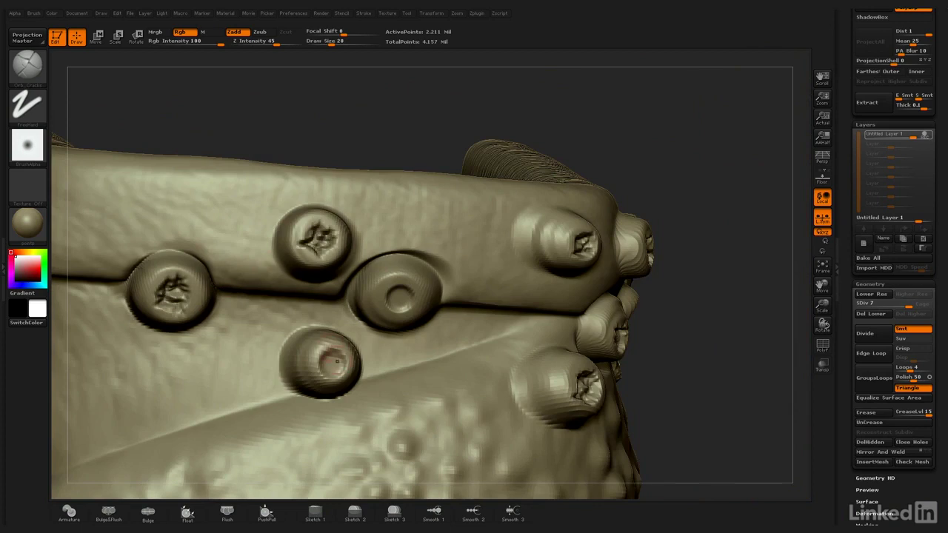
{"action": "left_click_drag", "start_coordinate": [337, 362], "coordinate": [331, 365]}
{"action": "left_click_drag", "start_coordinate": [406, 289], "coordinate": [397, 304]}
Step: Lower the Z Intensity to 22, enlarge the brush and carve softer creases down the sides of the knobs
{"action": "left_click_drag", "start_coordinate": [307, 121], "coordinate": [415, 123]}
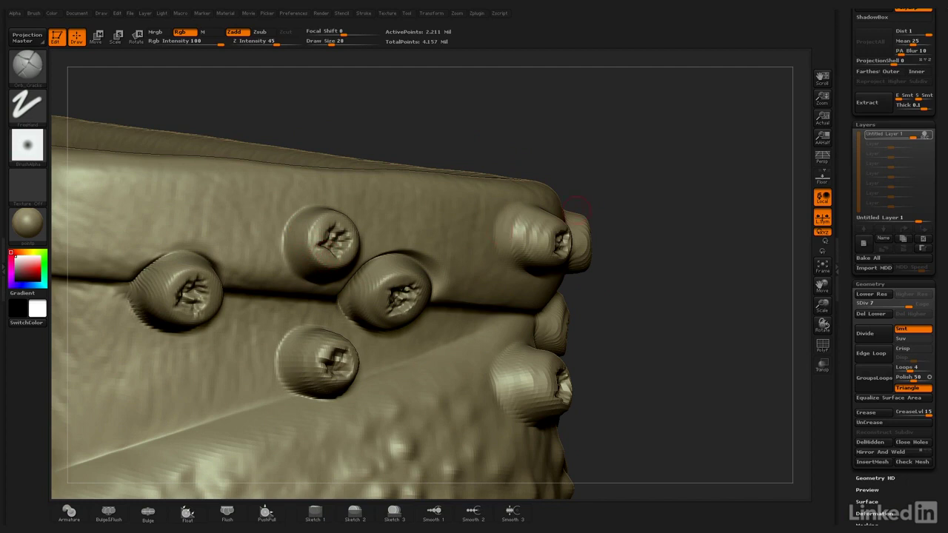
{"action": "left_click_drag", "start_coordinate": [579, 205], "coordinate": [342, 258]}
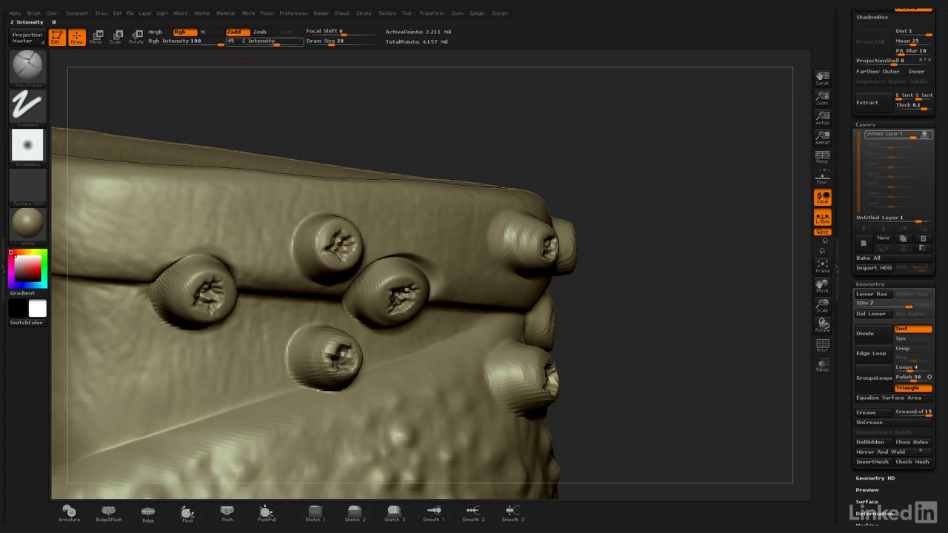
{"action": "left_click_drag", "start_coordinate": [273, 42], "coordinate": [262, 42]}
{"action": "key", "text": "bracketright"}
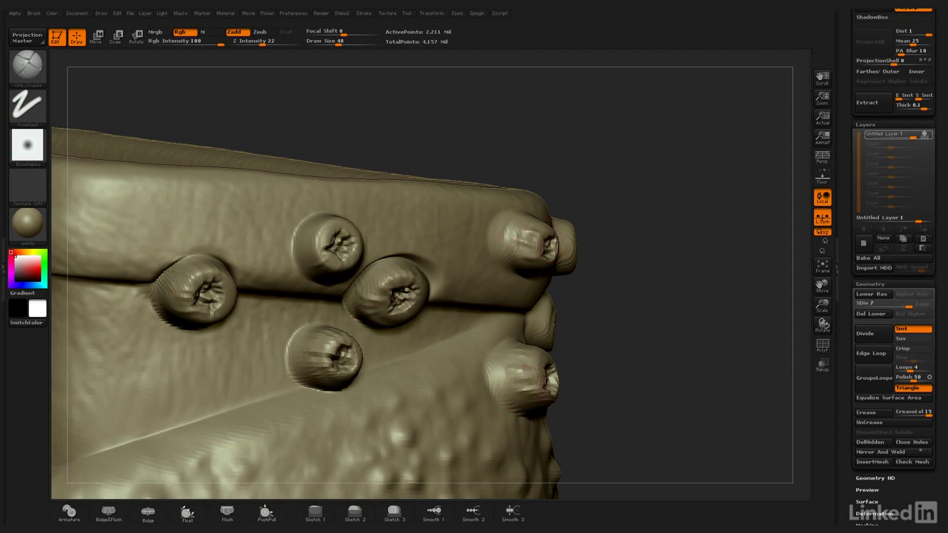
{"action": "left_click_drag", "start_coordinate": [708, 148], "coordinate": [622, 178]}
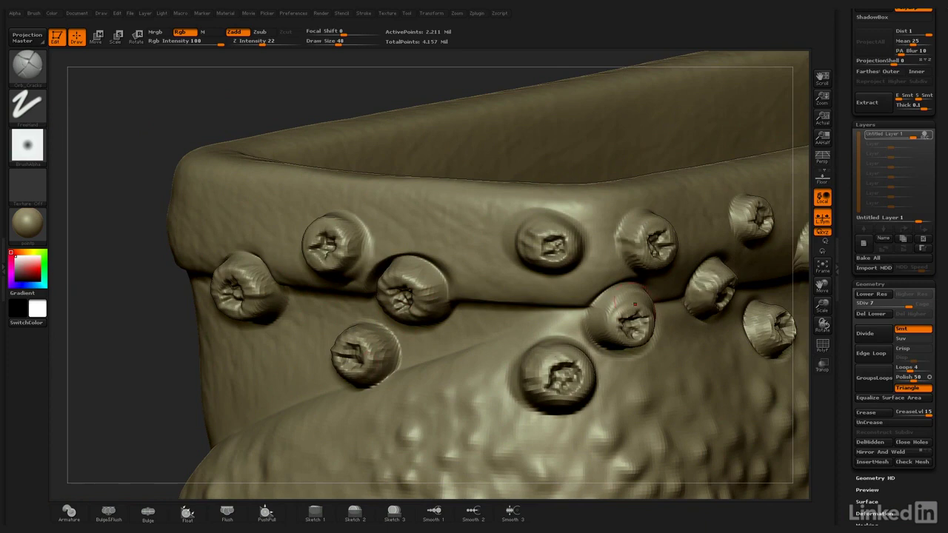
{"action": "right_click_drag", "start_coordinate": [468, 328], "coordinate": [326, 311]}
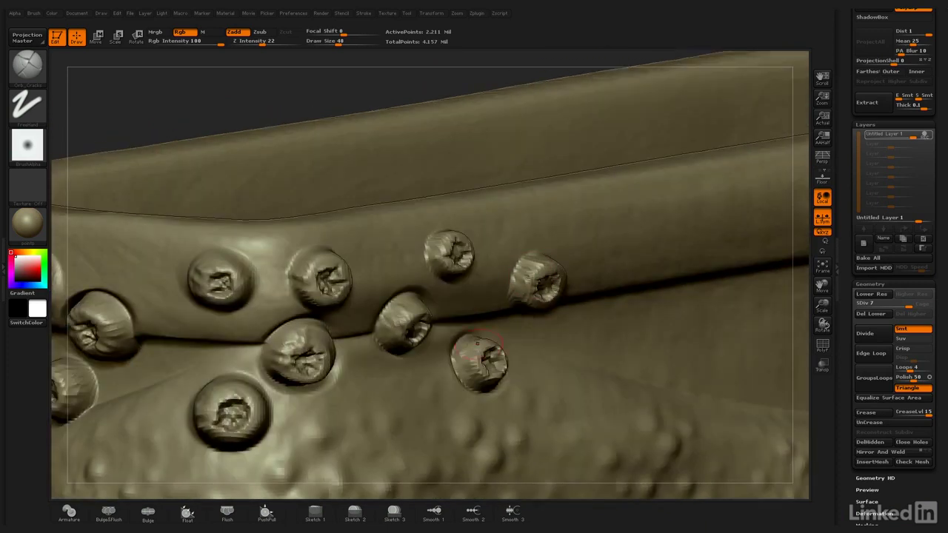
{"action": "right_click_drag", "start_coordinate": [471, 363], "coordinate": [179, 285]}
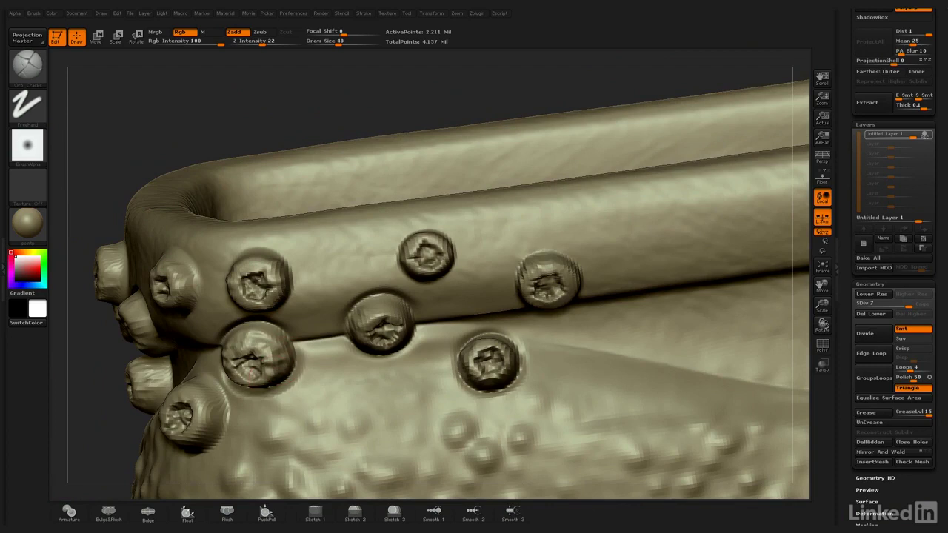
{"action": "right_click_drag", "start_coordinate": [473, 87], "coordinate": [424, 67]}
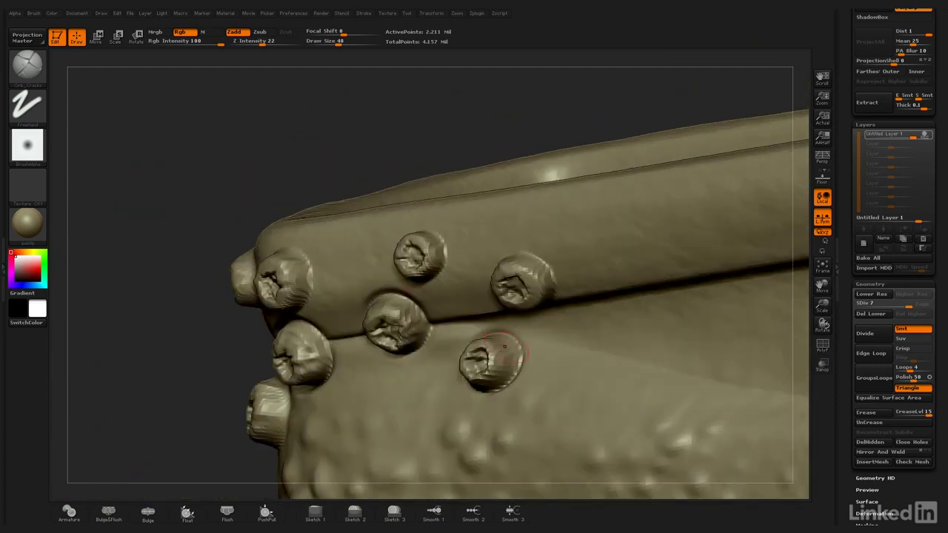
Step: Examine the cracked knob cluster and the tentacled cover from several angles and distances
{"action": "right_click_drag", "start_coordinate": [544, 278], "coordinate": [544, 222], "text": "ctrl"}
{"action": "mouse_move", "coordinate": [385, 171]}
{"action": "right_mouse_down"}
{"action": "mouse_move", "coordinate": [596, 160]}
{"action": "mouse_move", "coordinate": [598, 126]}
{"action": "mouse_move", "coordinate": [415, 90]}
{"action": "mouse_move", "coordinate": [528, 153]}
{"action": "mouse_move", "coordinate": [576, 163]}
{"action": "mouse_move", "coordinate": [509, 144]}
{"action": "mouse_move", "coordinate": [511, 185]}
{"action": "right_mouse_up"}
{"action": "left_click_drag", "start_coordinate": [497, 192], "coordinate": [679, 205]}
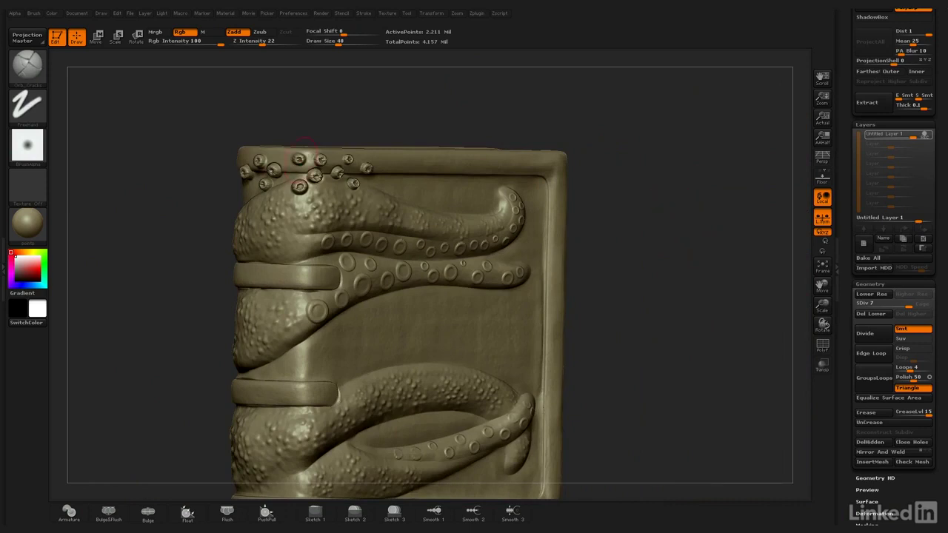
{"action": "mouse_move", "coordinate": [665, 213]}
{"action": "left_mouse_down"}
{"action": "mouse_move", "coordinate": [726, 224]}
{"action": "mouse_move", "coordinate": [675, 216]}
{"action": "mouse_move", "coordinate": [689, 218]}
{"action": "left_mouse_up"}
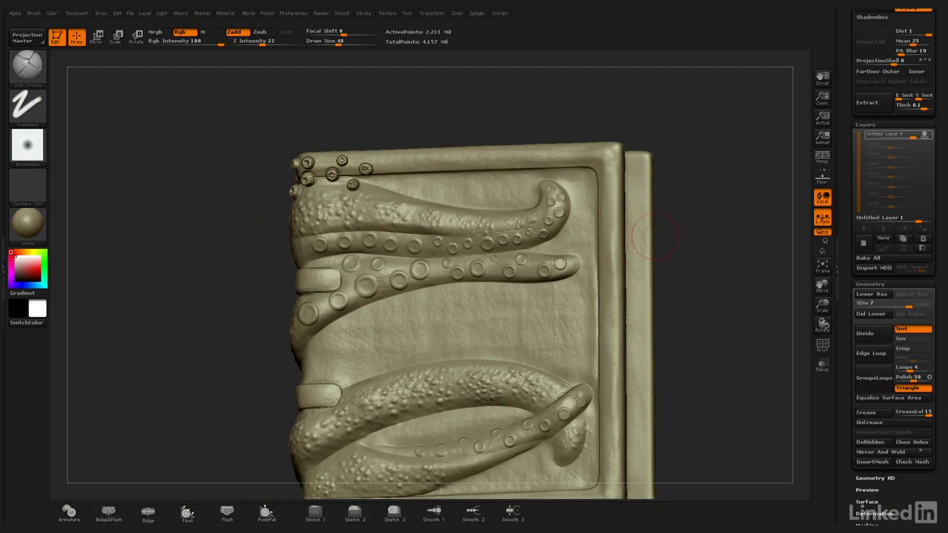
{"action": "left_click_drag", "start_coordinate": [763, 248], "coordinate": [745, 249]}
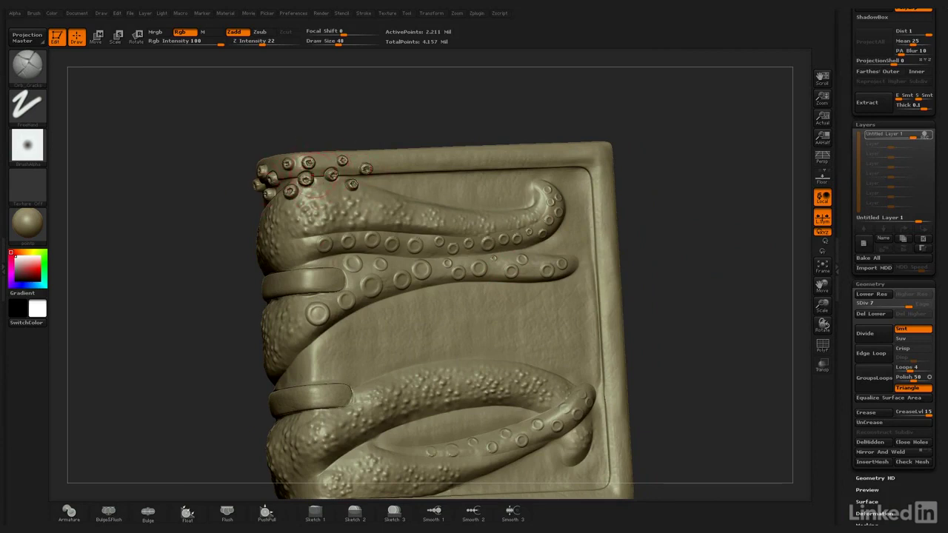
{"action": "mouse_move", "coordinate": [695, 234]}
{"action": "left_mouse_down"}
{"action": "mouse_move", "coordinate": [734, 236]}
{"action": "mouse_move", "coordinate": [686, 236]}
{"action": "left_mouse_up"}
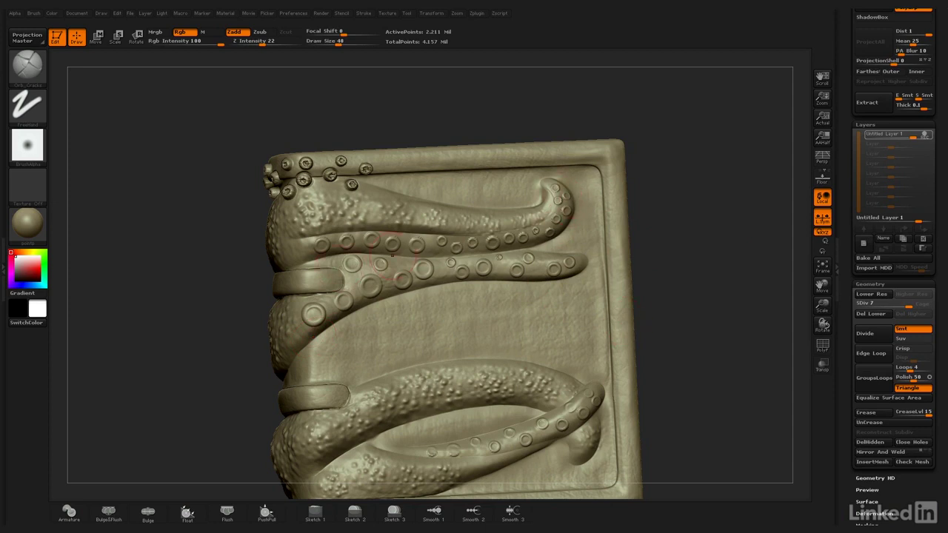
{"action": "left_click_drag", "start_coordinate": [687, 315], "coordinate": [668, 256]}
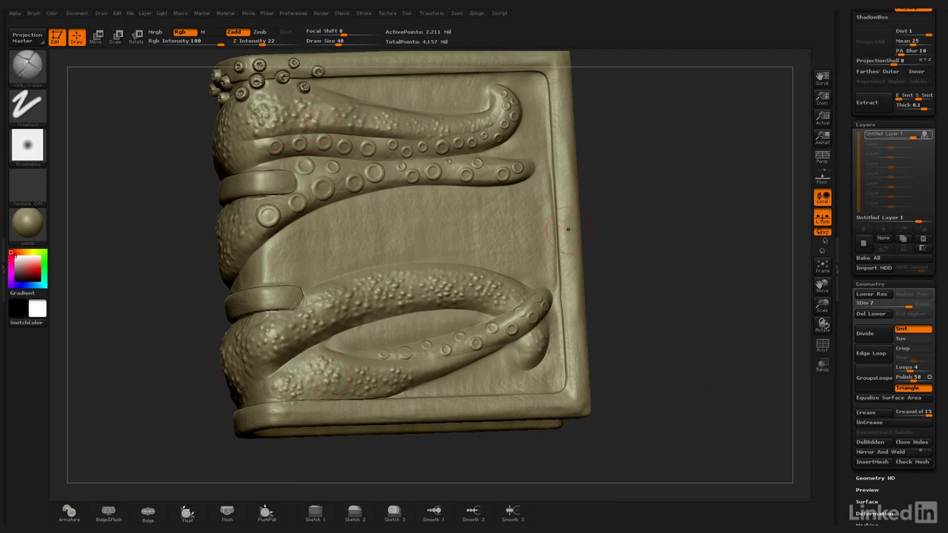
{"action": "left_click_drag", "start_coordinate": [651, 141], "coordinate": [656, 176]}
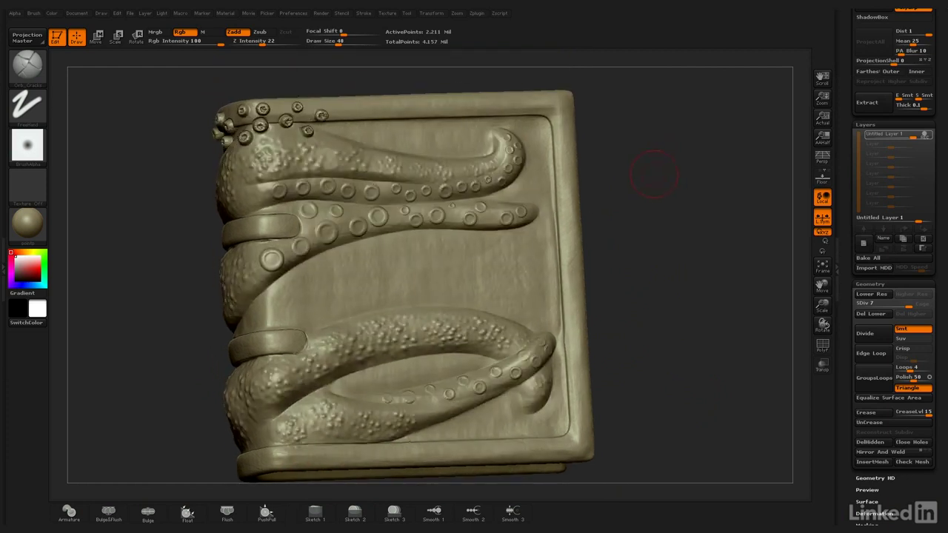